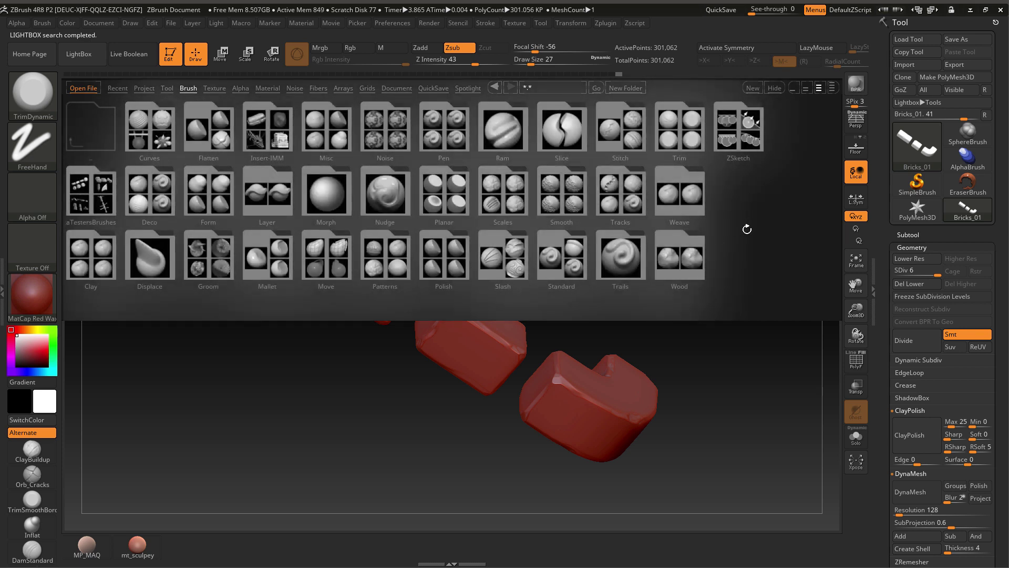
Load the TrimSmoothBorder brush from the LightBox Trim collection and view the brick's top.
click(682, 136)
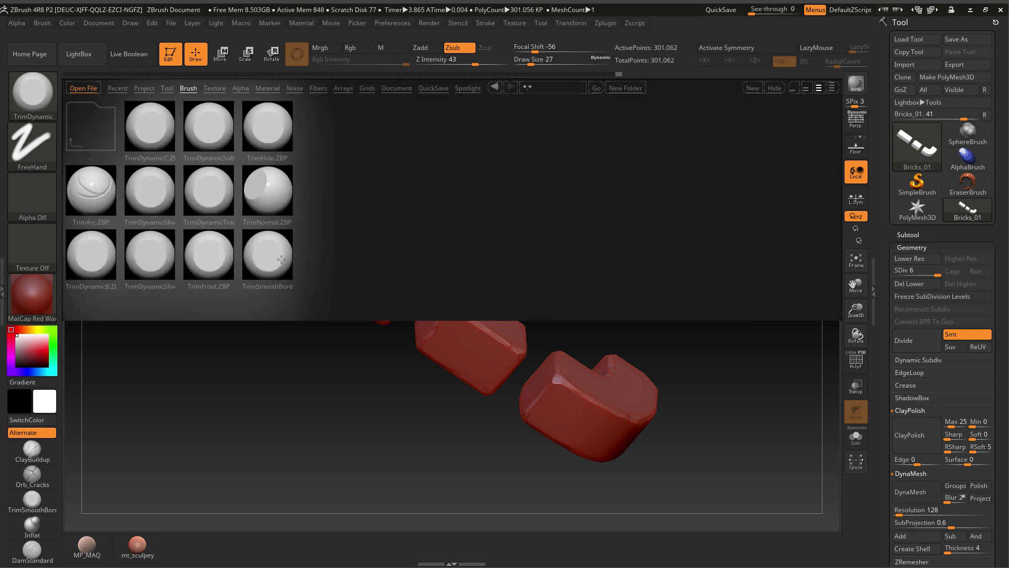
double_click(277, 259)
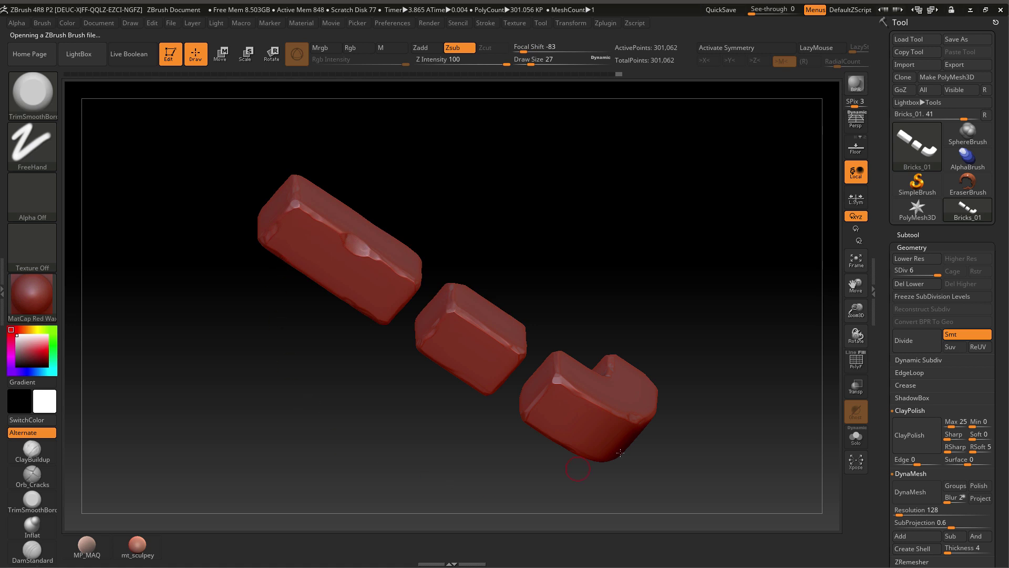
drag(722, 295, 870, 412)
drag(698, 263, 578, 237)
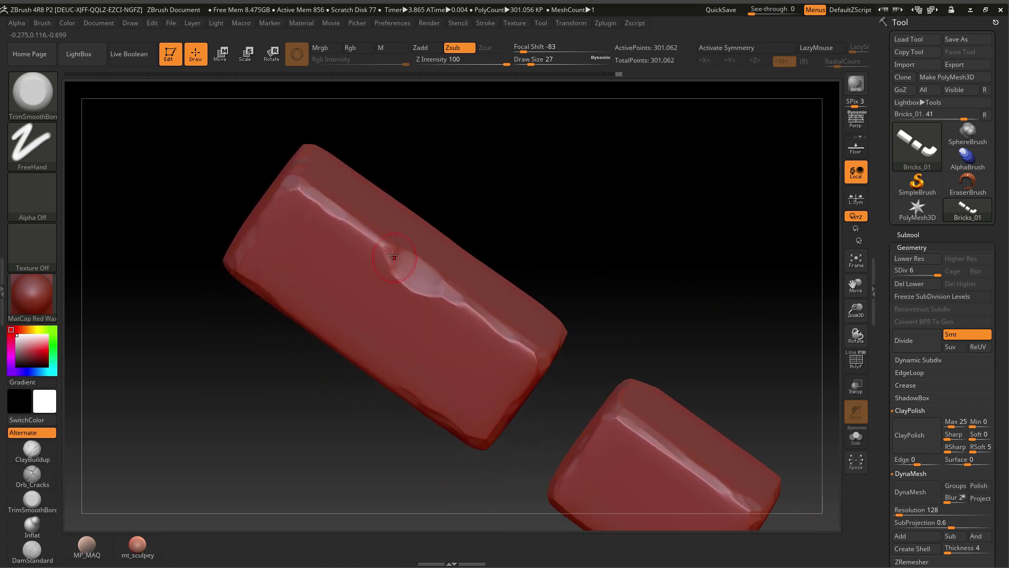
Trim and flatten the brick's top edge, front corner and lower edges, chipping the lower corner.
drag(393, 256, 444, 288)
drag(577, 205, 624, 207)
drag(462, 159, 393, 198)
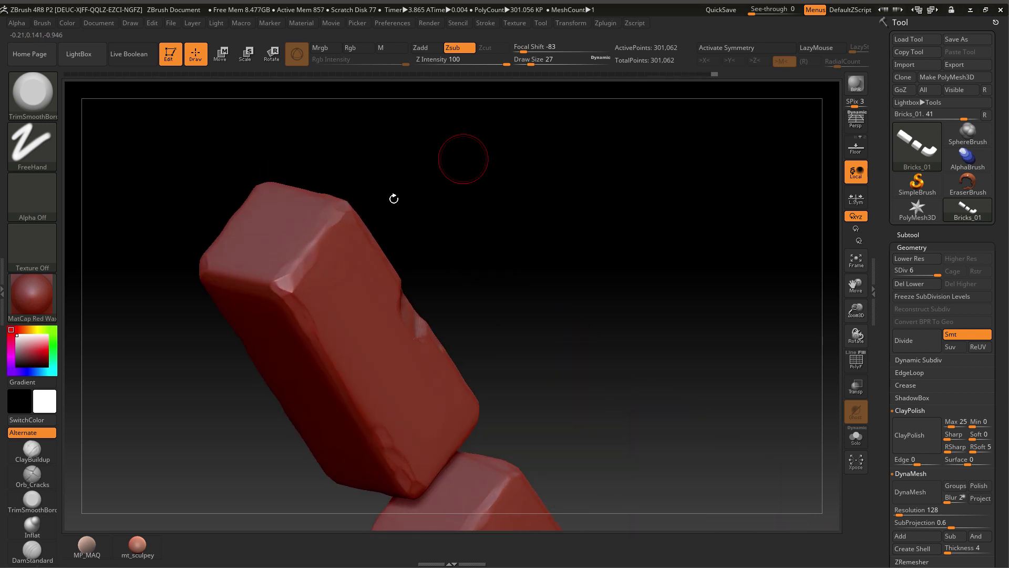
mouse_move(311, 246)
mouse_down()
mouse_move(280, 295)
mouse_move(286, 263)
mouse_up()
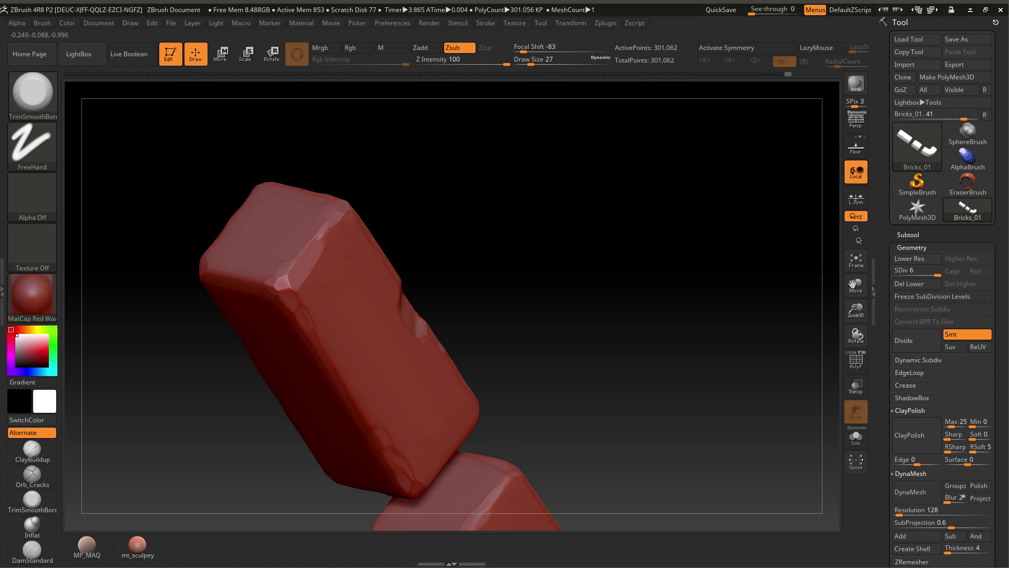
drag(292, 300, 314, 338)
mouse_move(525, 237)
mouse_down()
mouse_move(530, 203)
mouse_move(473, 202)
mouse_up()
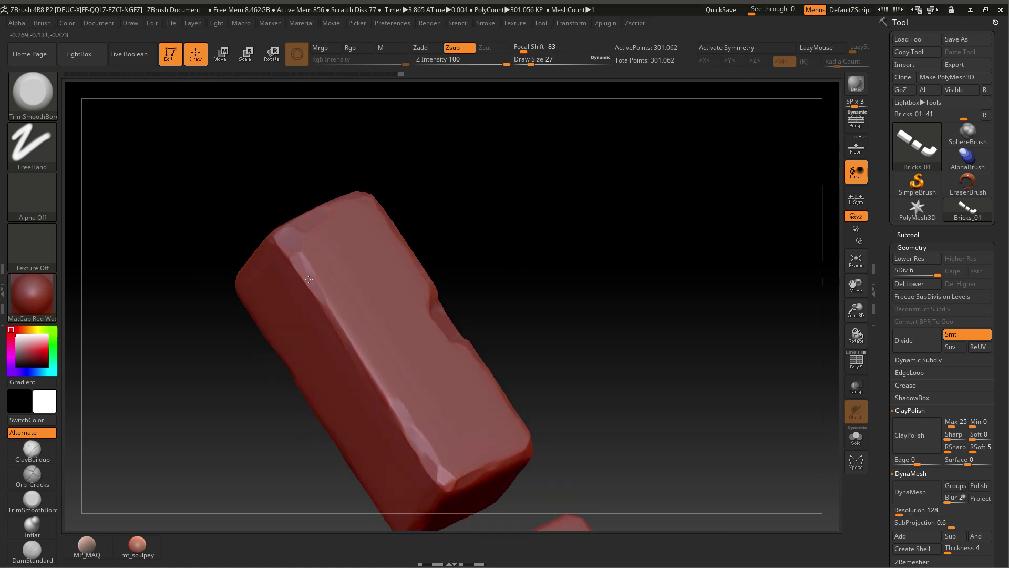
drag(319, 303, 362, 361)
drag(417, 444, 434, 461)
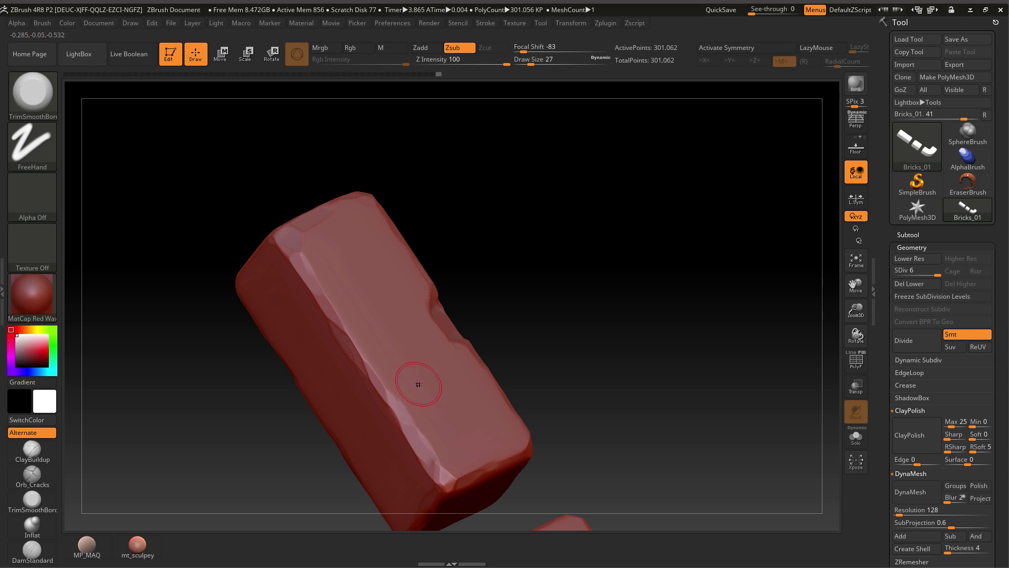
scroll(418, 381, down, 5)
scroll(418, 386, up, 3)
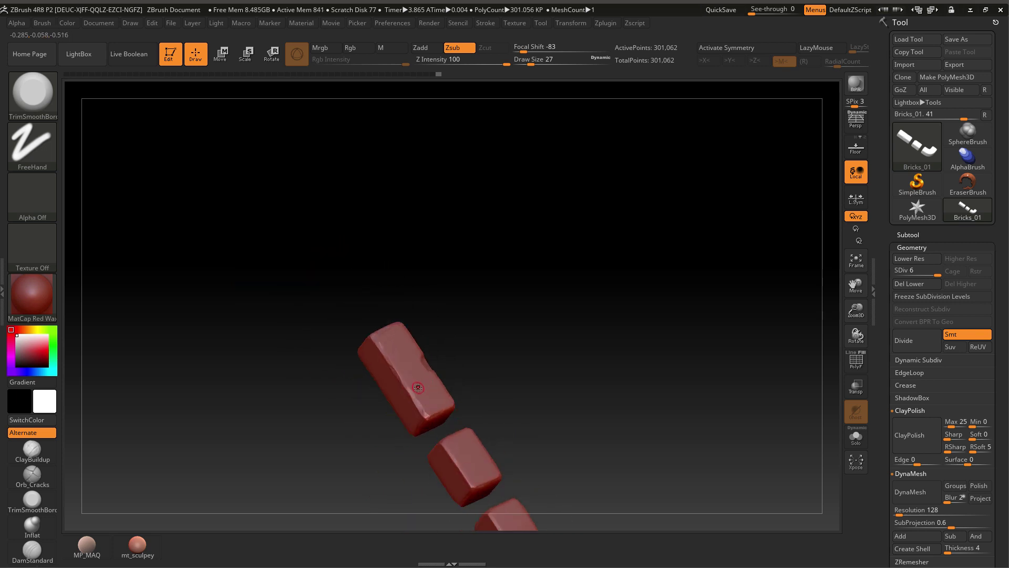
scroll(418, 388, up, 2)
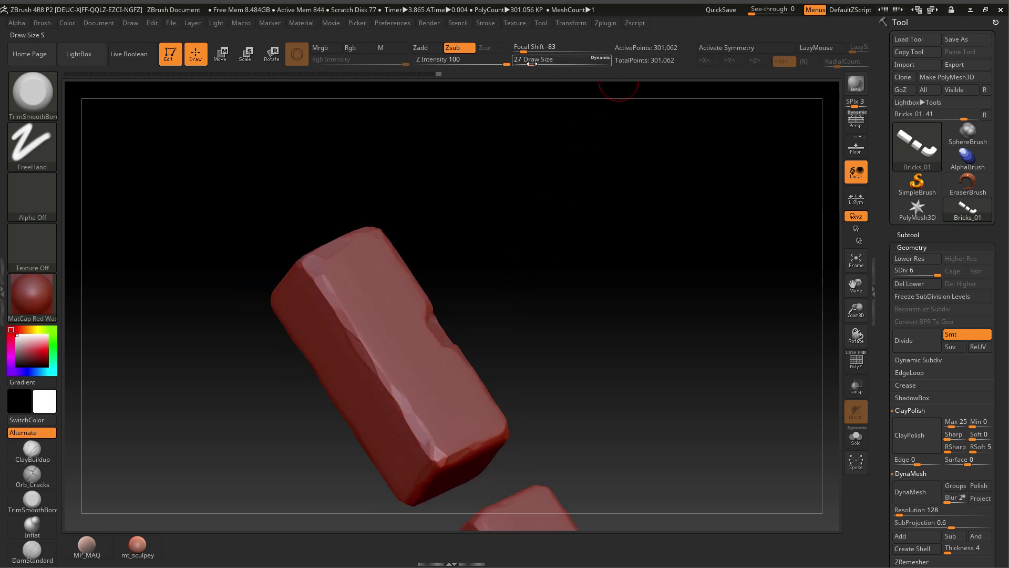
Lower Draw Size from 27 to 13 and trim the brick's top edges from a diagonal view.
drag(531, 64, 526, 64)
mouse_move(529, 157)
mouse_down()
mouse_move(553, 183)
mouse_move(566, 172)
mouse_up()
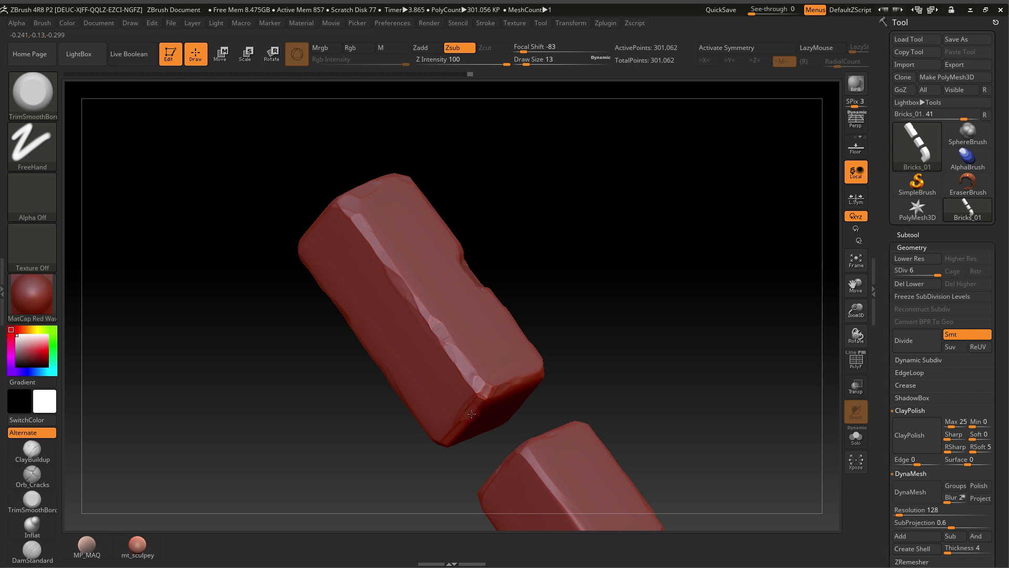
drag(472, 414, 515, 288)
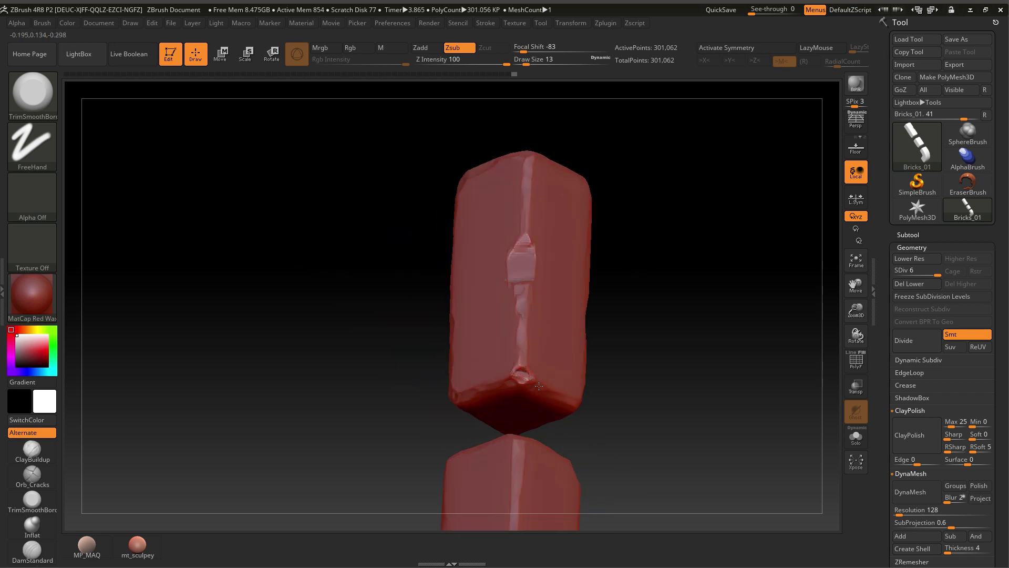
drag(636, 405, 584, 337)
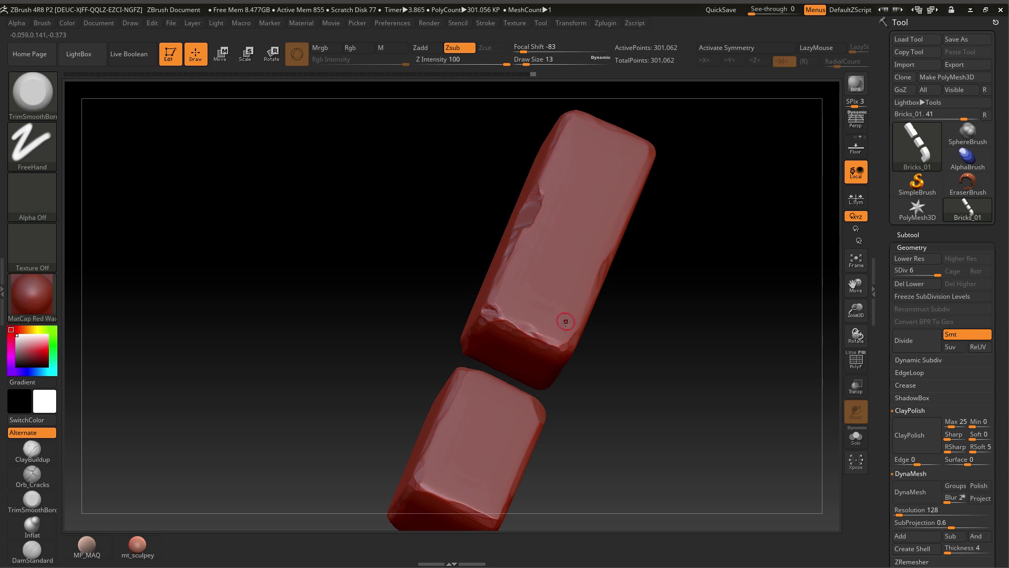
drag(675, 279, 636, 273)
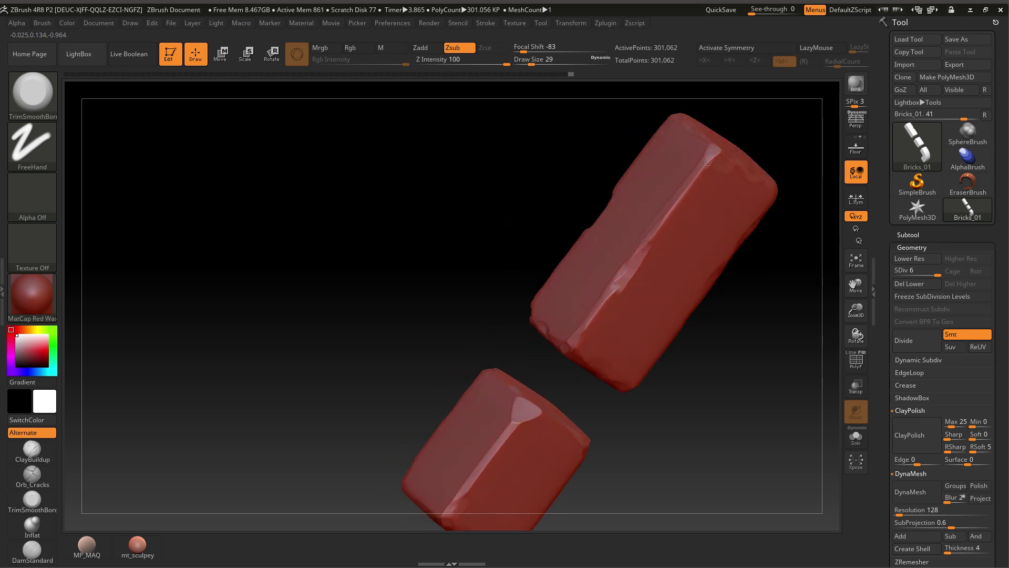
drag(706, 165, 693, 185)
drag(789, 247, 754, 300)
mouse_move(756, 167)
mouse_down()
mouse_move(769, 164)
mouse_move(789, 188)
mouse_up()
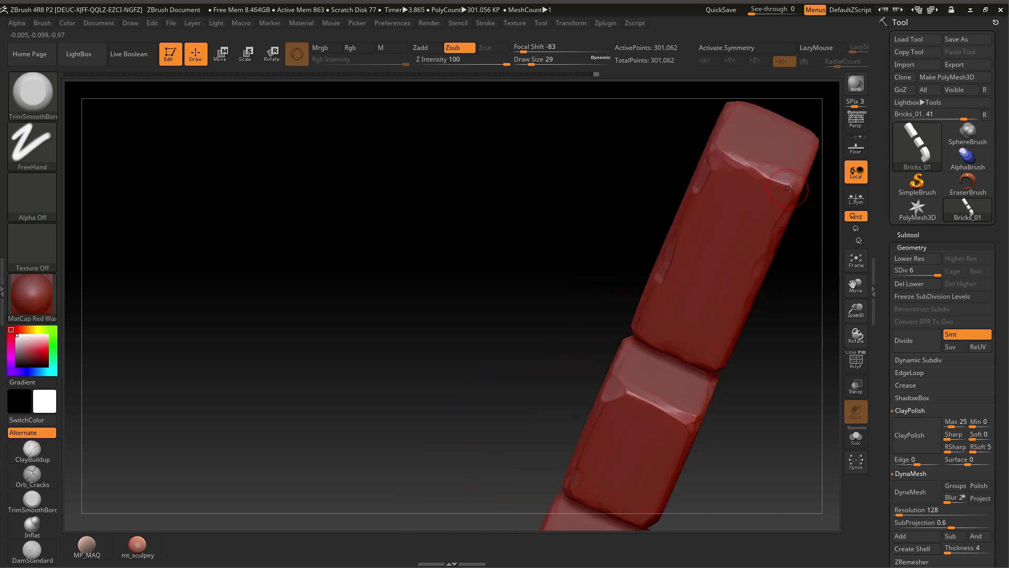
Chip flat facets into the brick's left edge from a new angle.
right_drag(783, 310, 563, 281)
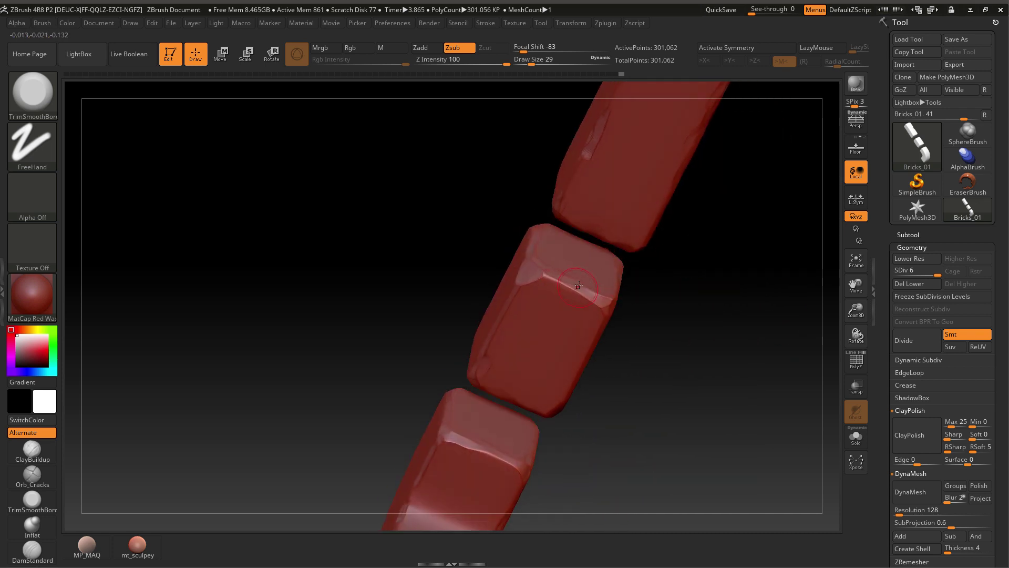
right_drag(607, 314, 512, 359)
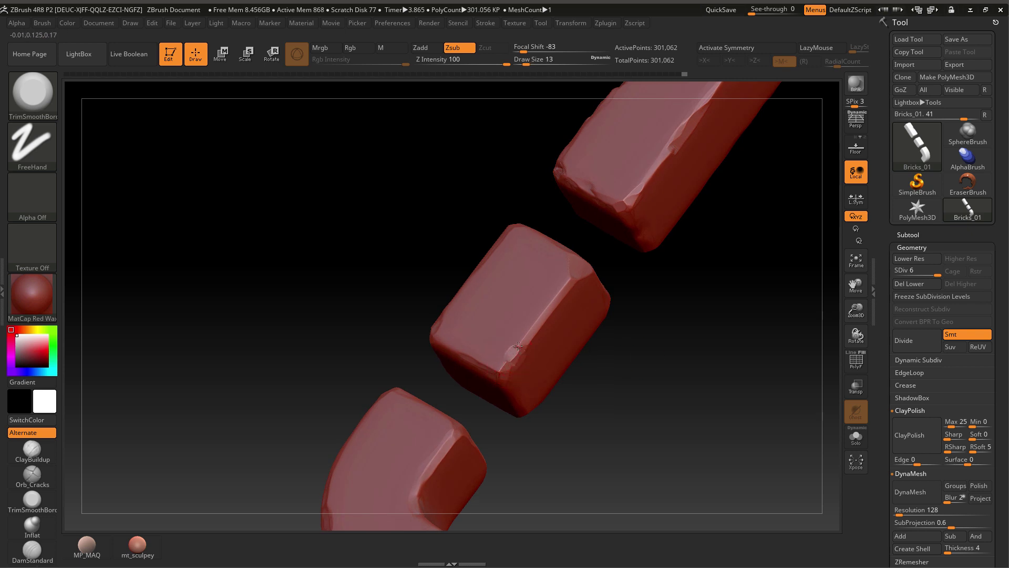
right_drag(552, 393, 571, 422)
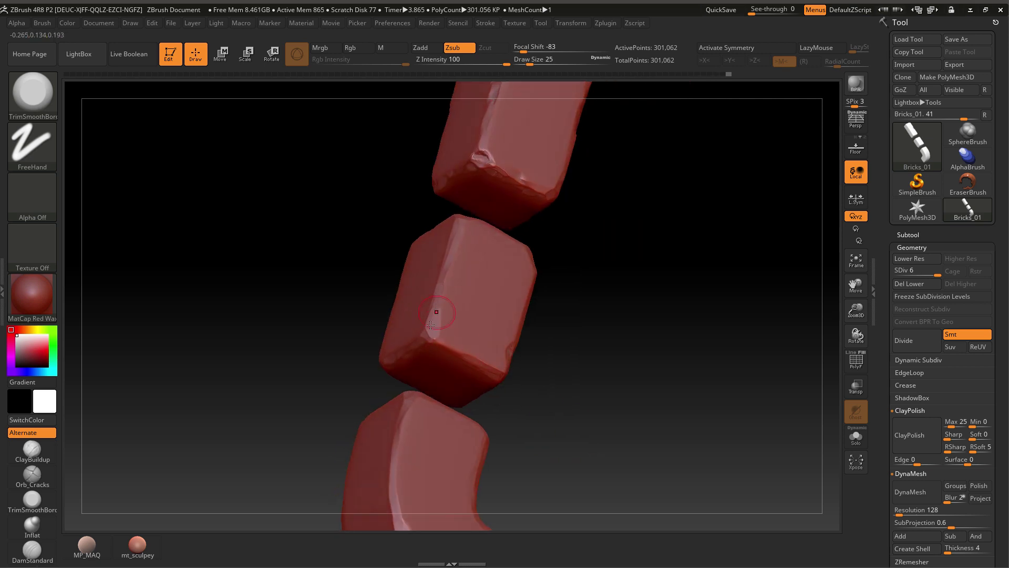
right_drag(483, 357, 567, 190)
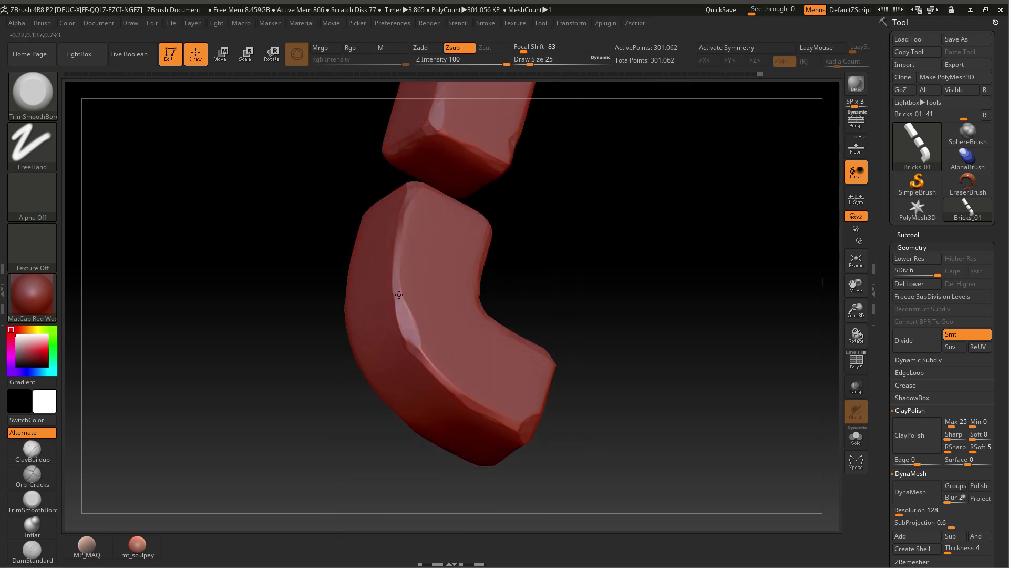
mouse_move(404, 341)
mouse_down()
mouse_move(403, 308)
mouse_move(412, 338)
mouse_move(391, 335)
mouse_move(428, 330)
mouse_up()
mouse_move(617, 340)
mouse_down()
mouse_move(610, 307)
mouse_move(648, 334)
mouse_up()
right_drag(648, 333, 681, 332)
drag(915, 366, 928, 275)
Enable Surface Noise with Noise Scale 8.68915 and an S-shaped noise curve, then apply it.
click(909, 289)
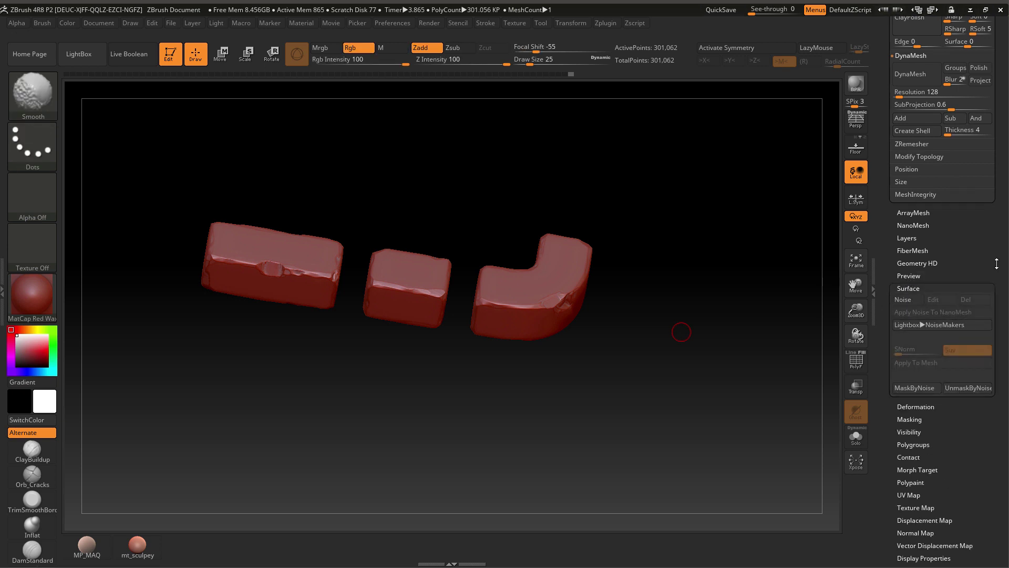
click(904, 299)
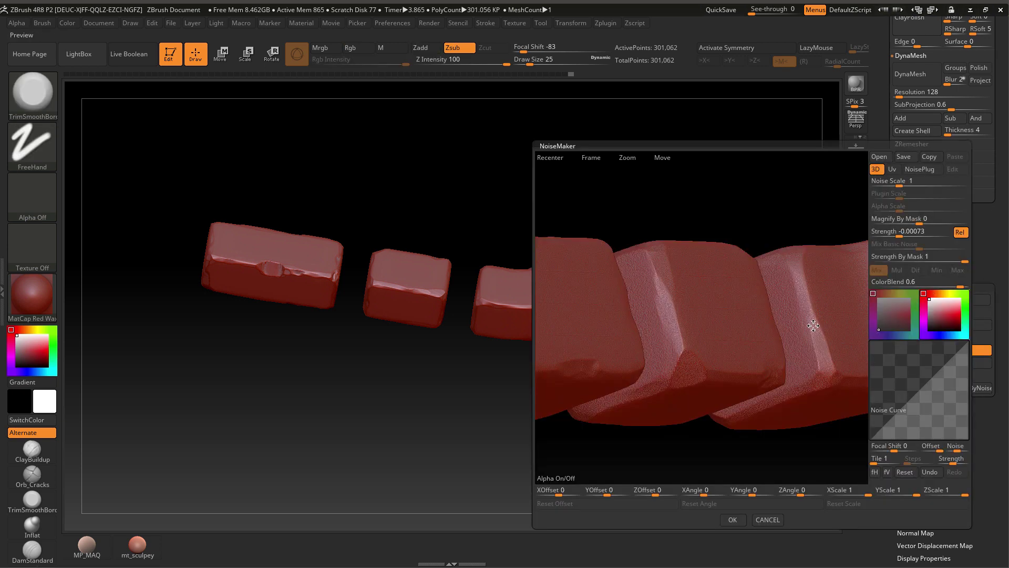
drag(805, 350, 794, 347)
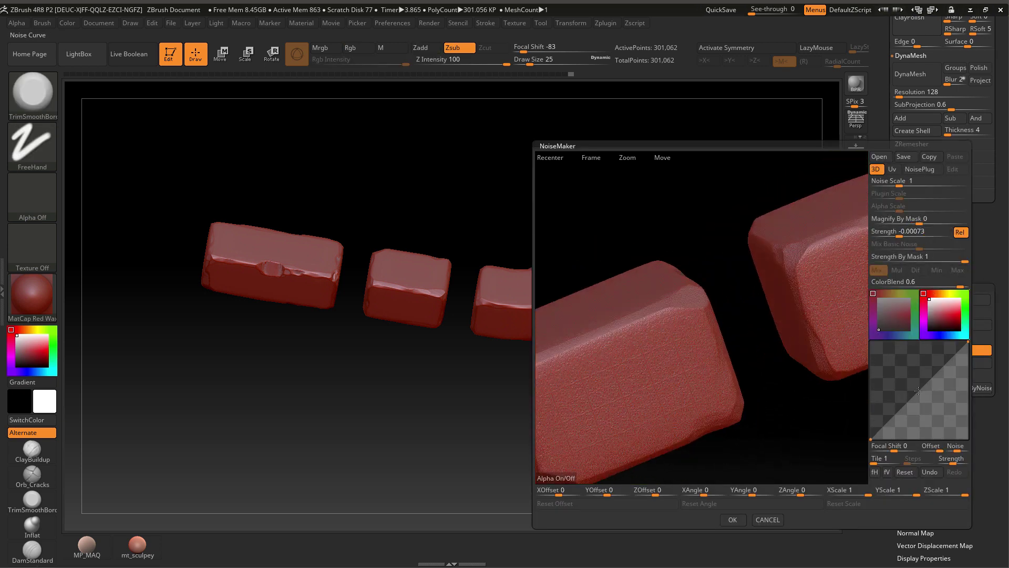
drag(905, 405, 901, 398)
drag(938, 361, 895, 420)
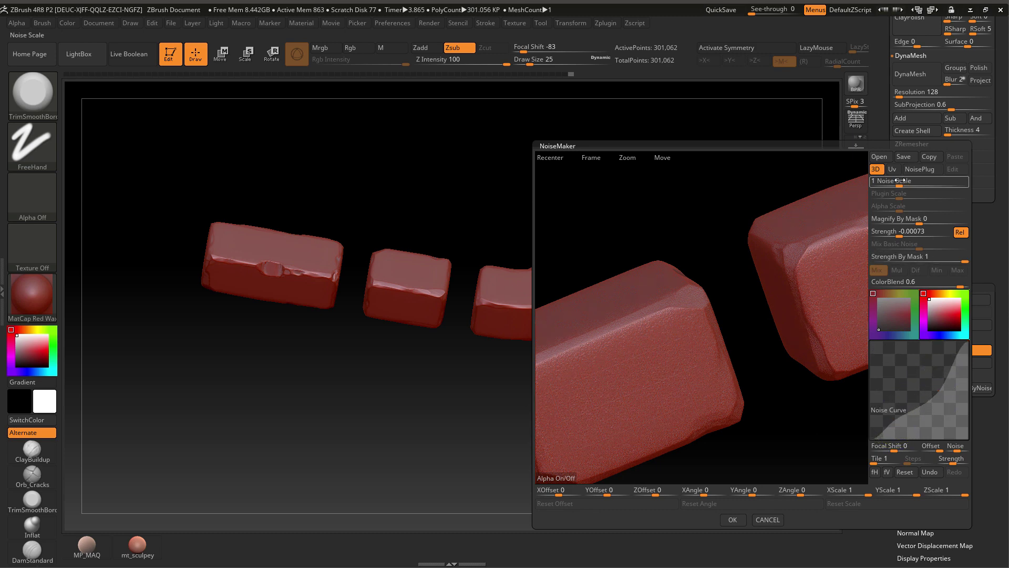
drag(899, 183, 914, 184)
drag(944, 384, 920, 420)
mouse_move(943, 385)
mouse_down()
mouse_move(941, 371)
mouse_move(957, 382)
mouse_up()
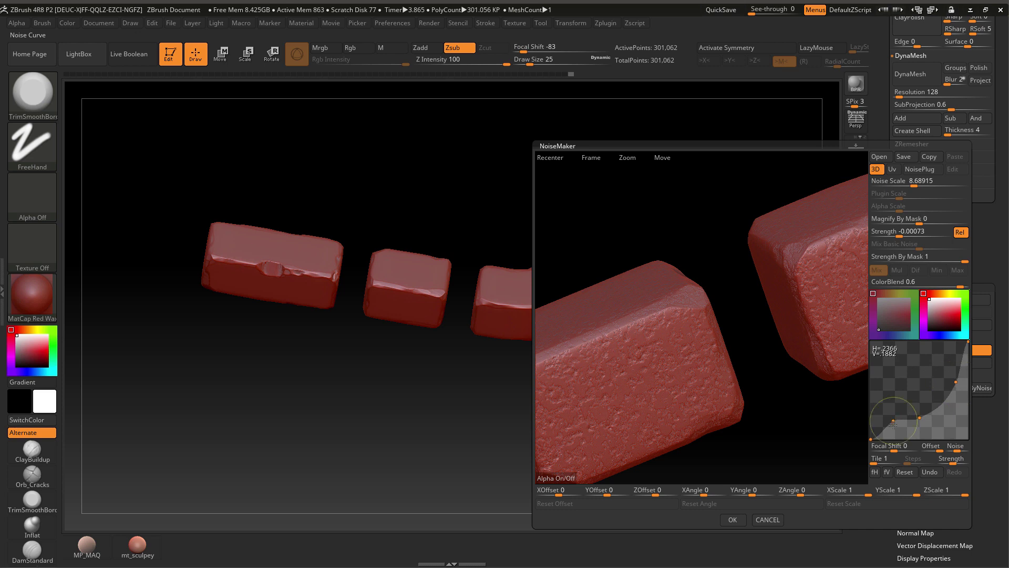
drag(894, 421, 892, 426)
click(732, 519)
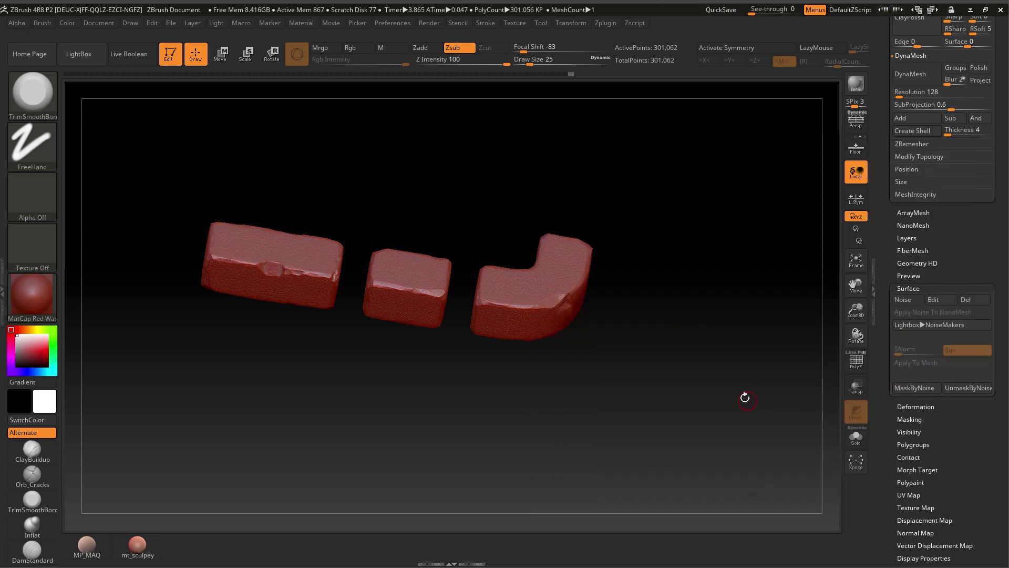
Inspect the surface noise on the bricks, then undo it.
mouse_move(745, 398)
mouse_down()
mouse_move(759, 475)
mouse_move(765, 431)
mouse_move(718, 394)
mouse_move(744, 439)
mouse_move(757, 390)
mouse_move(742, 419)
mouse_up()
key(ctrl+z)
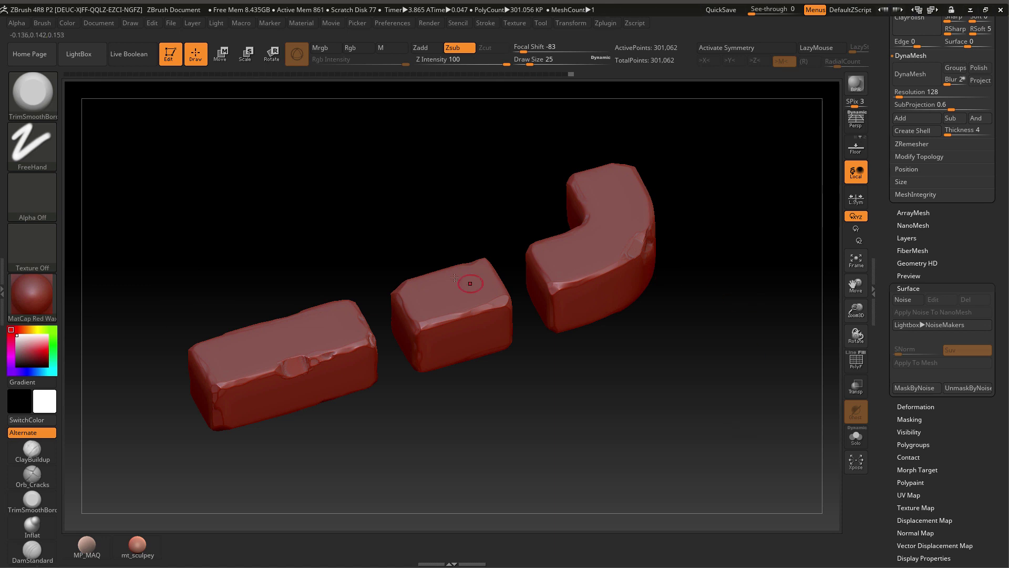
drag(460, 248, 512, 168)
drag(518, 131, 578, 142)
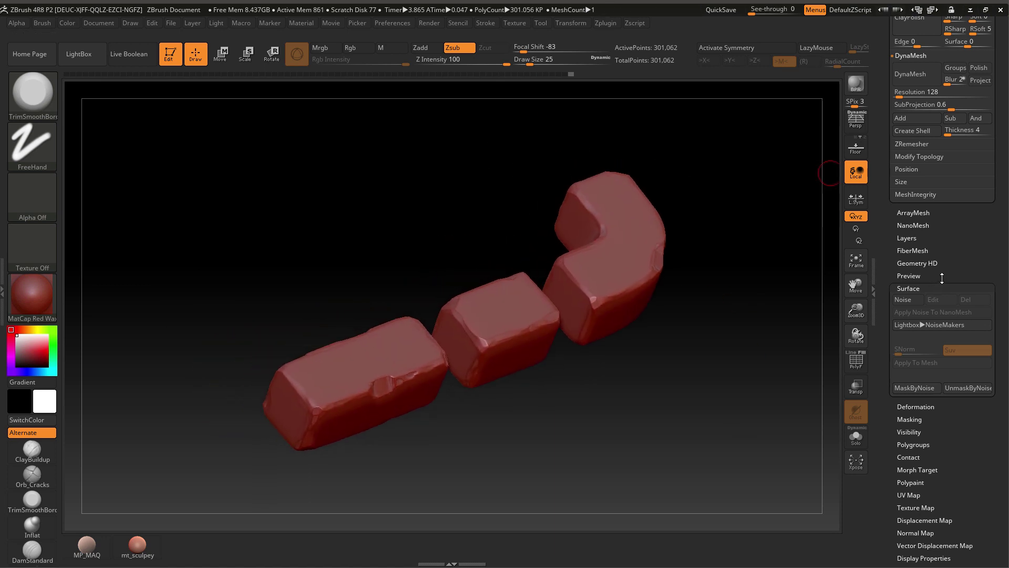
scroll(902, 169, up, 8)
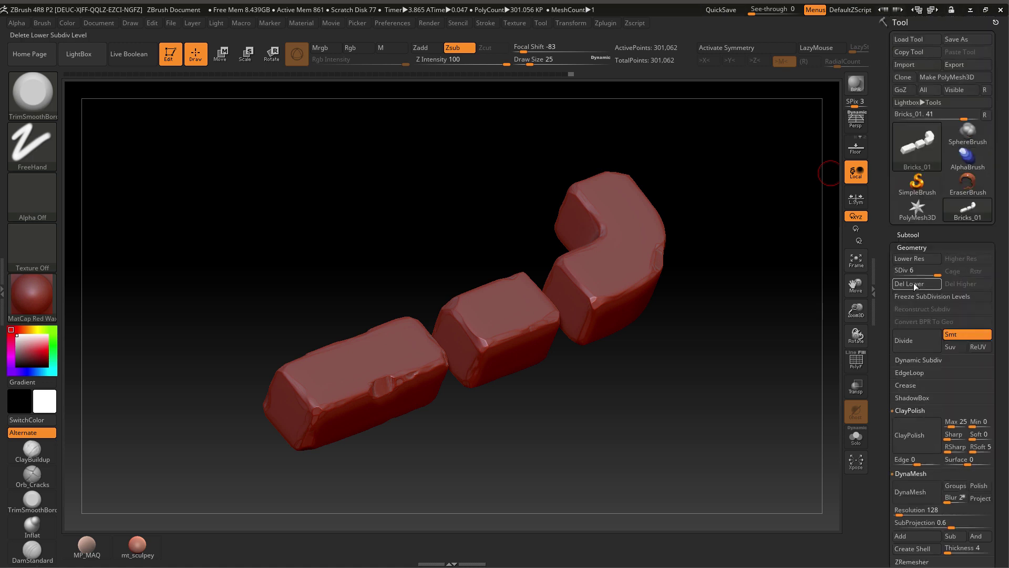
Export subdivision level 1 as Bricks_01v2, then raise the bricks to their highest level.
drag(899, 272, 895, 272)
drag(748, 333, 777, 356)
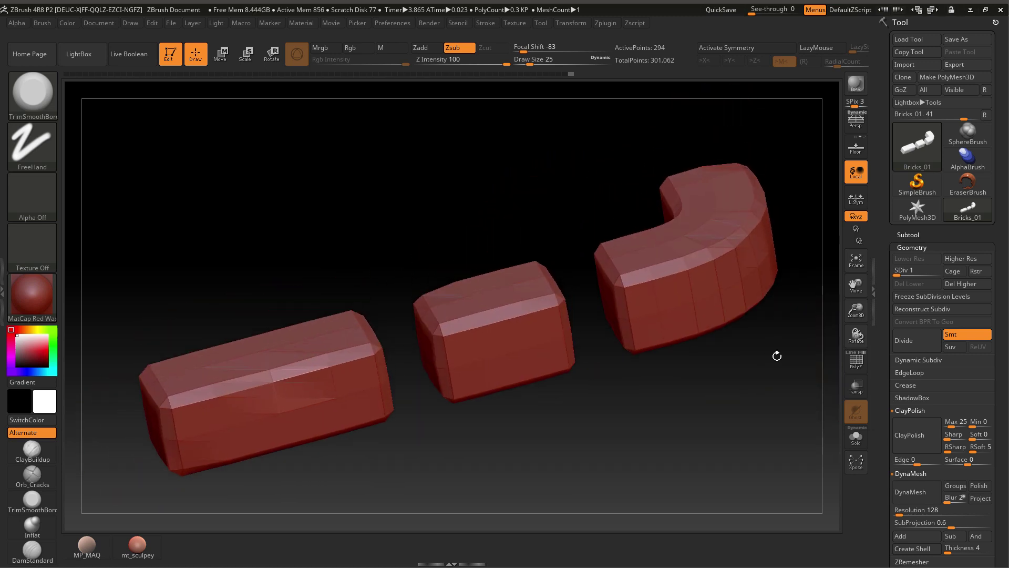
click(967, 64)
click(179, 86)
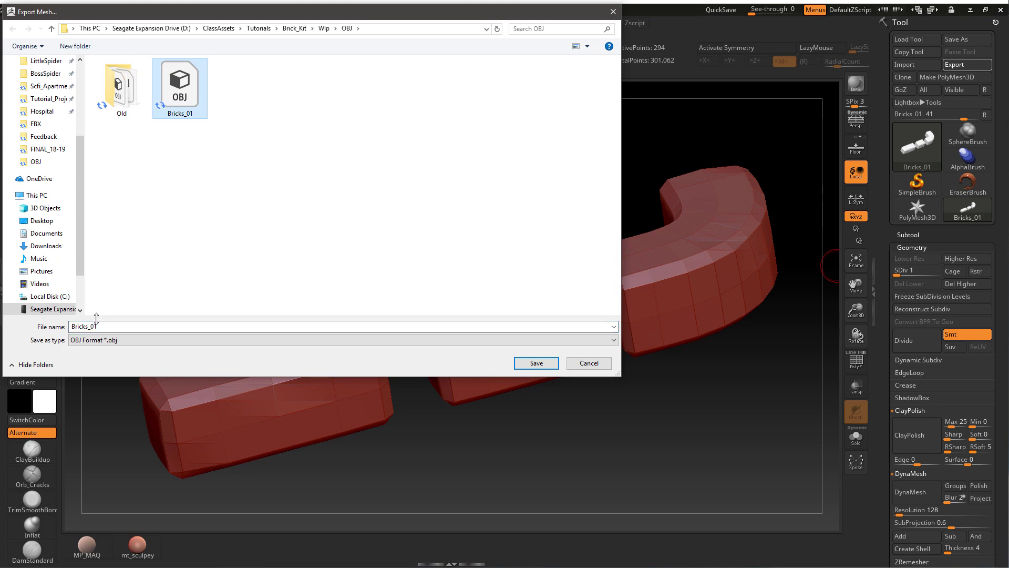
text(v)
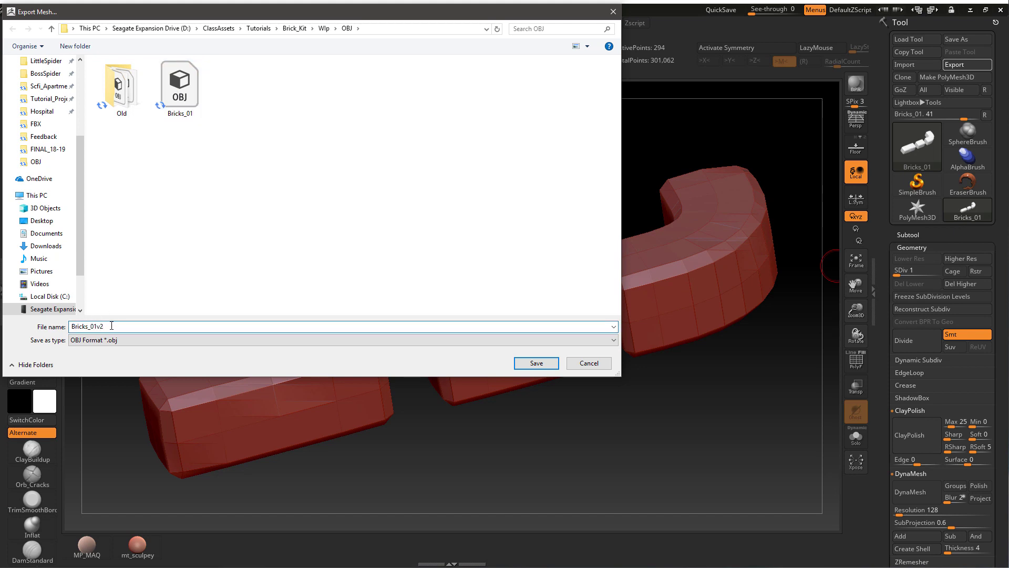
text(2)
key(Return)
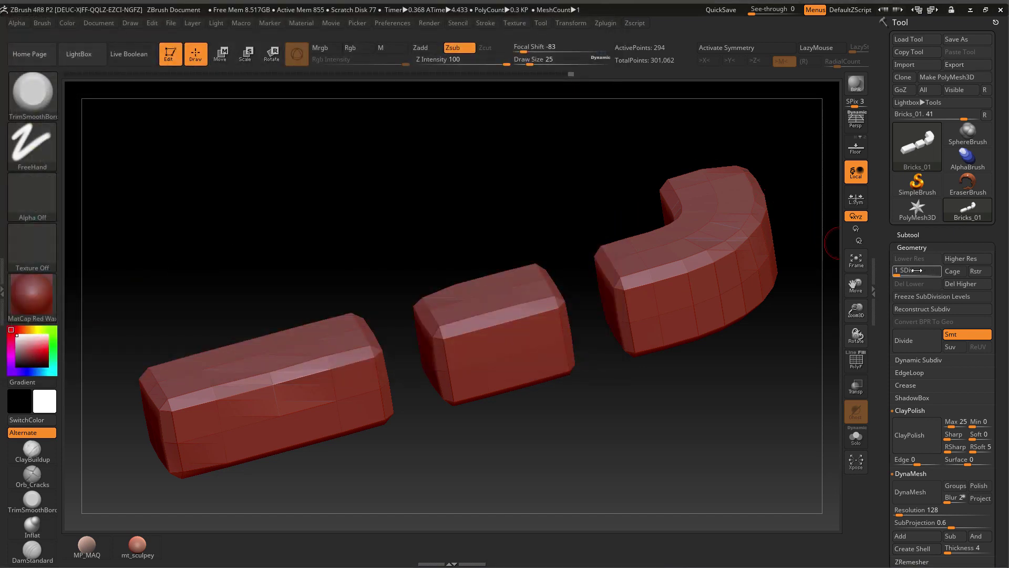
drag(916, 270, 956, 273)
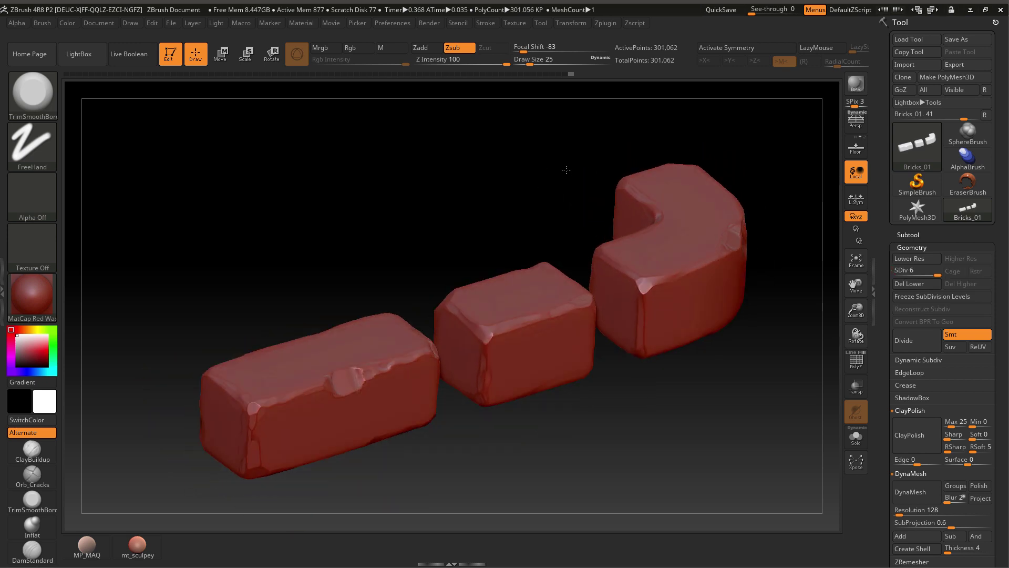
Check the Decimation Master plugin, then export the level-6 bricks as Bricks_01_High OBJ.
drag(567, 170, 569, 152)
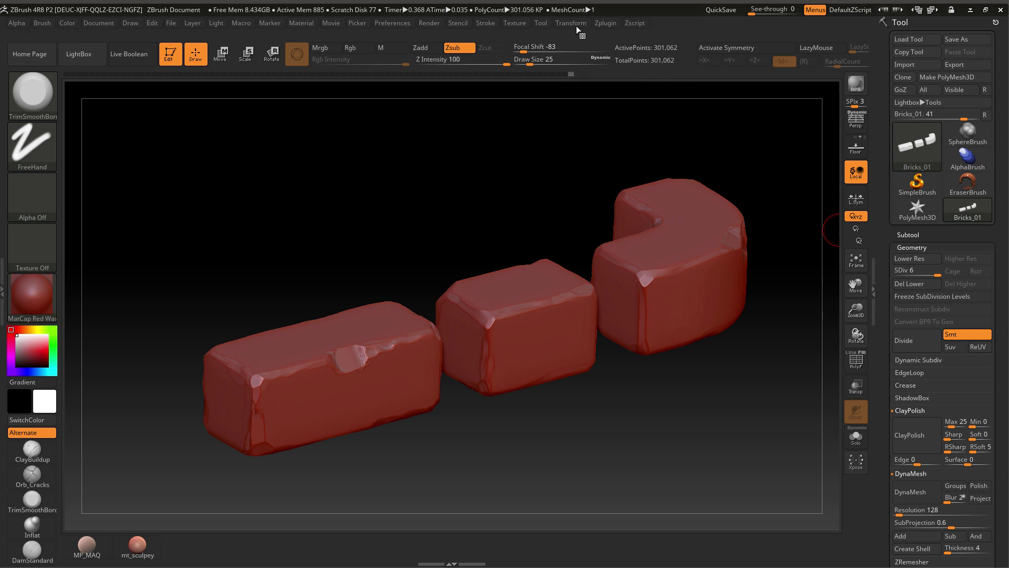
click(607, 24)
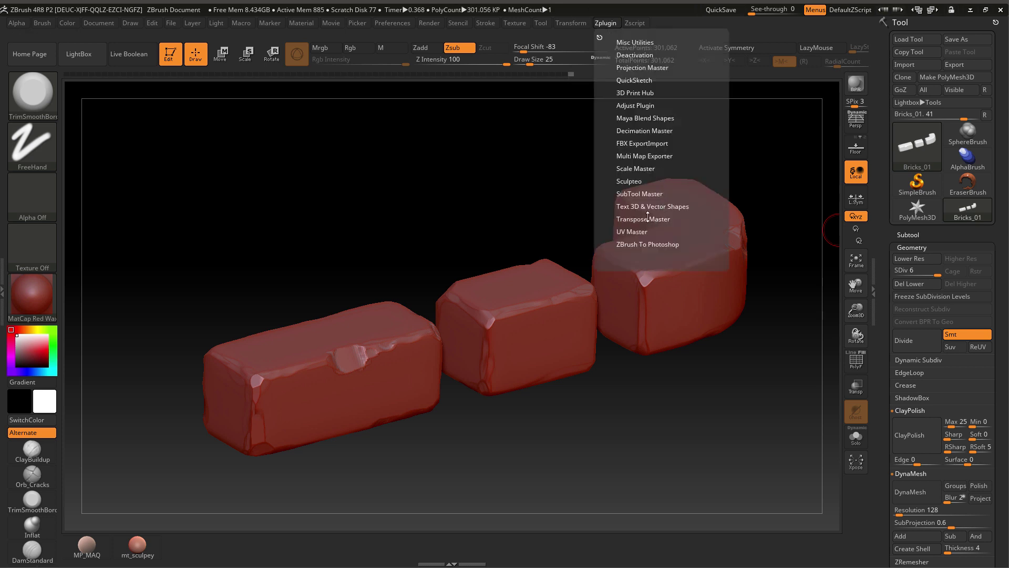
click(643, 131)
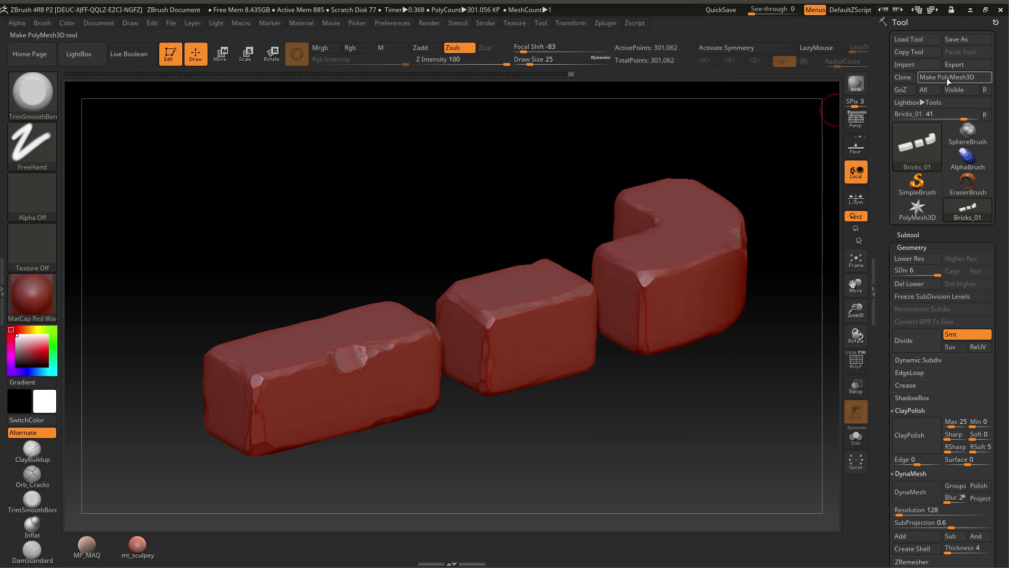
click(856, 118)
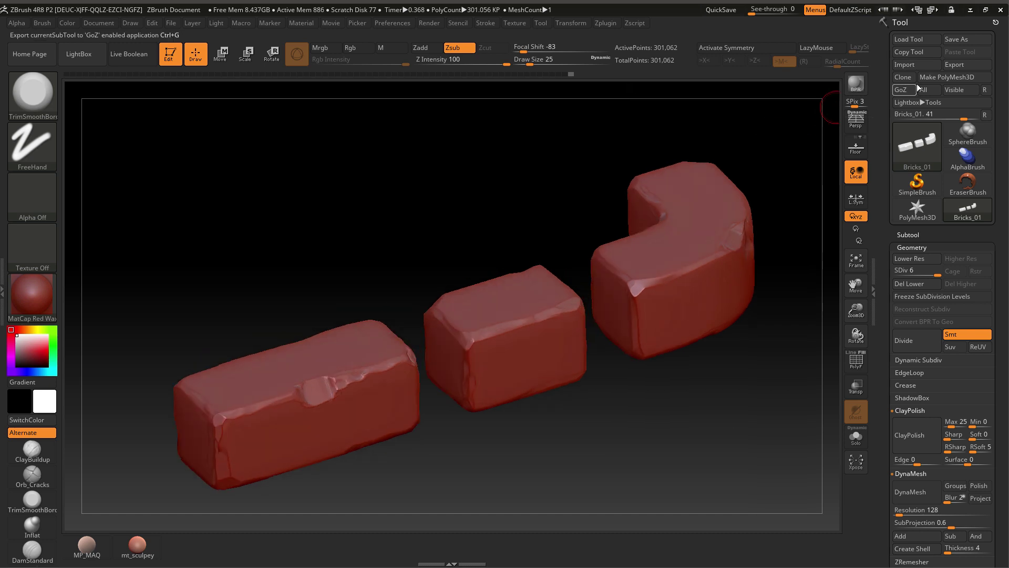
click(954, 64)
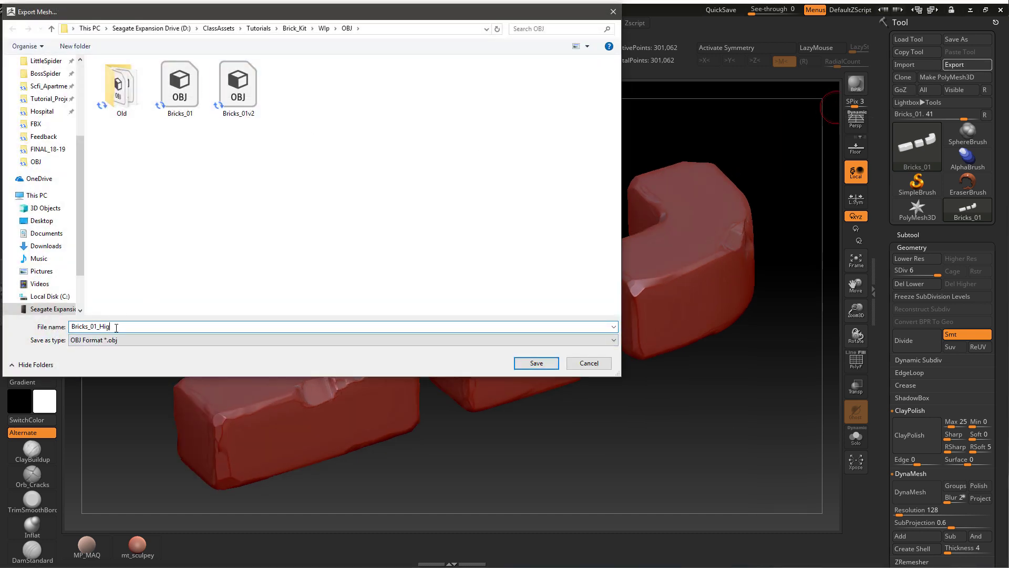
text(_High)
key(Return)
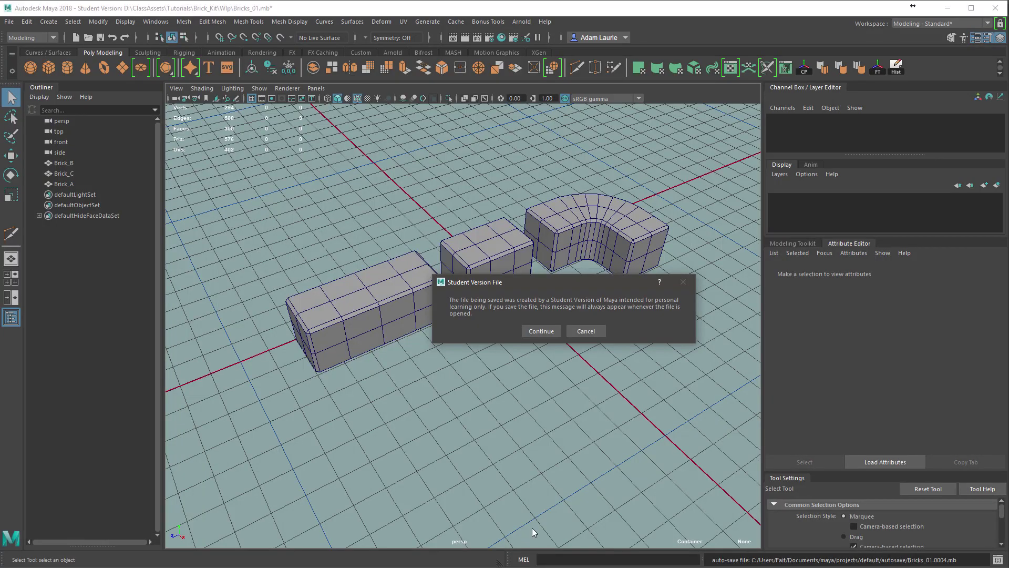
Dismiss the student version warning and import Bricks_01v2.OBJ, framing the three bricks.
click(536, 335)
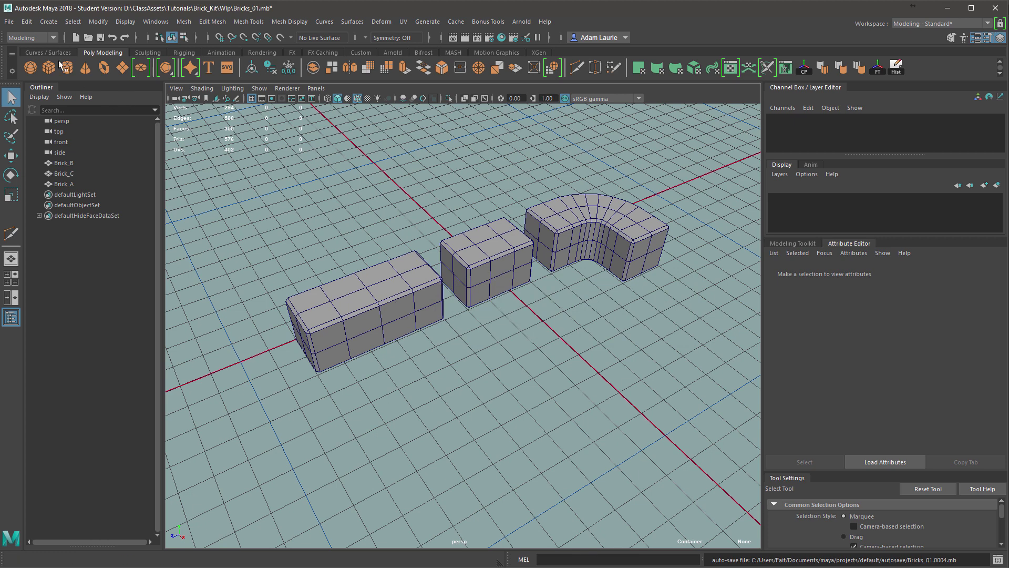
click(8, 24)
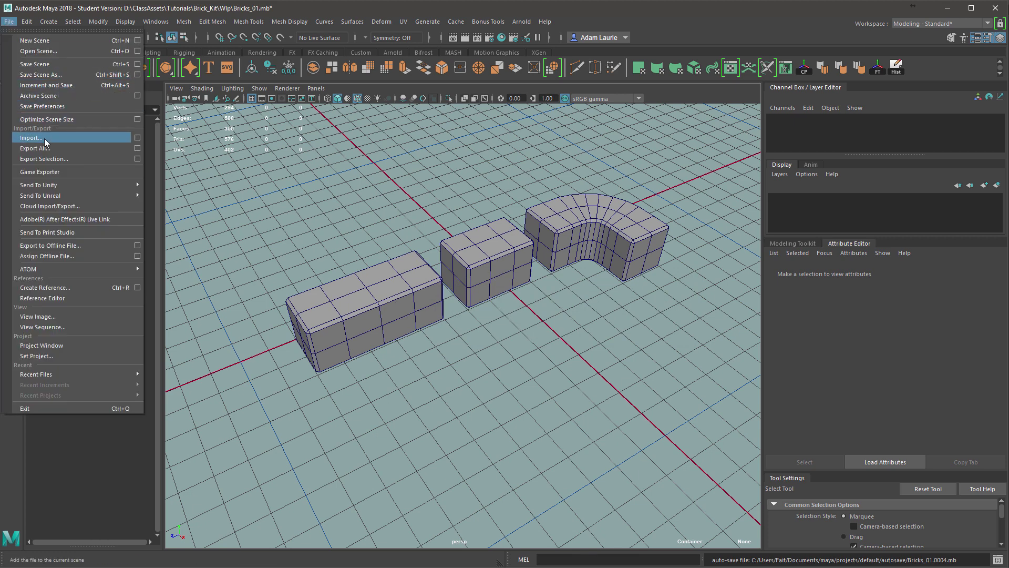
click(23, 135)
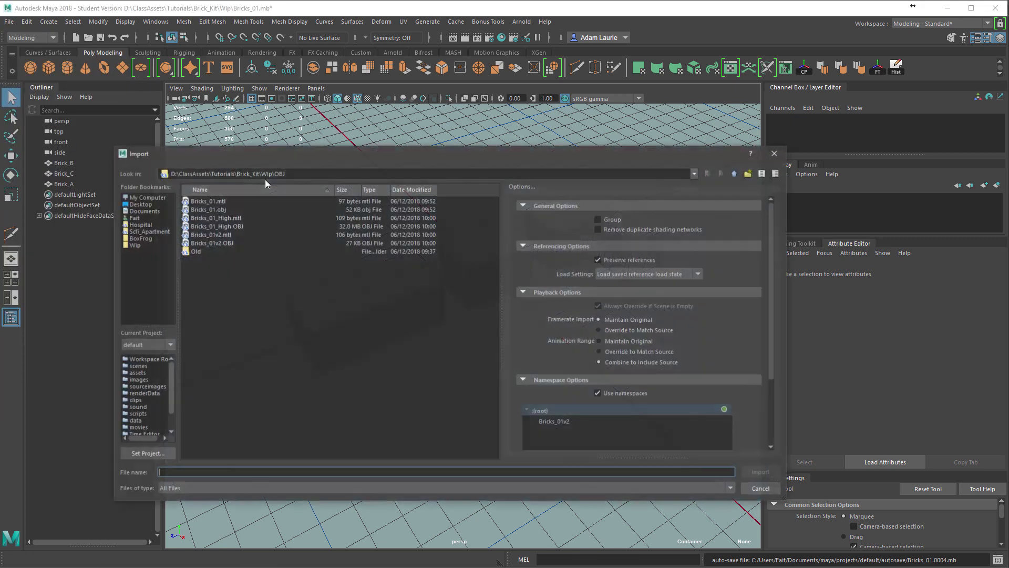
double_click(228, 243)
alt+right_drag(241, 253, 487, 313)
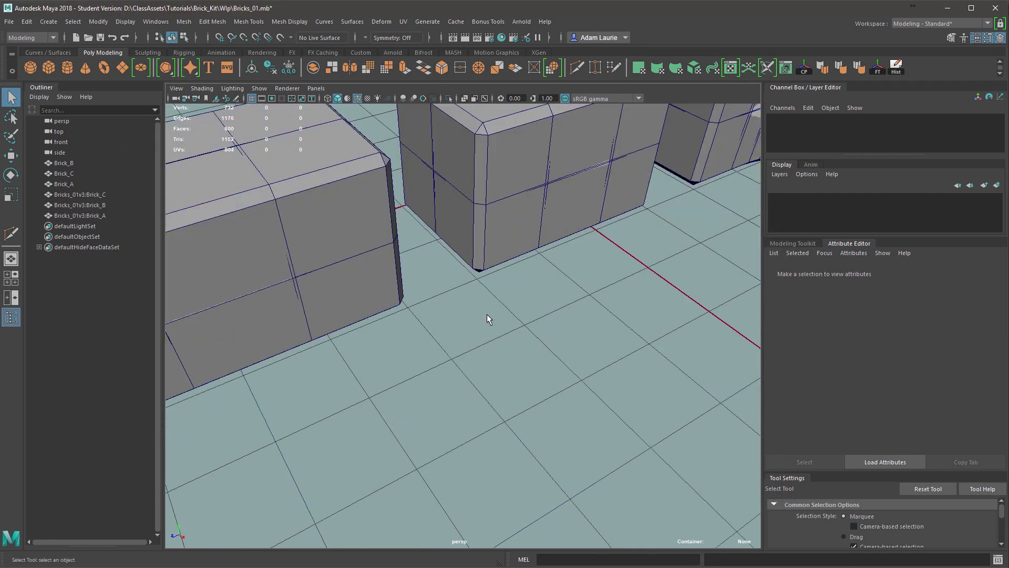
alt+drag(487, 314, 471, 260)
key(a)
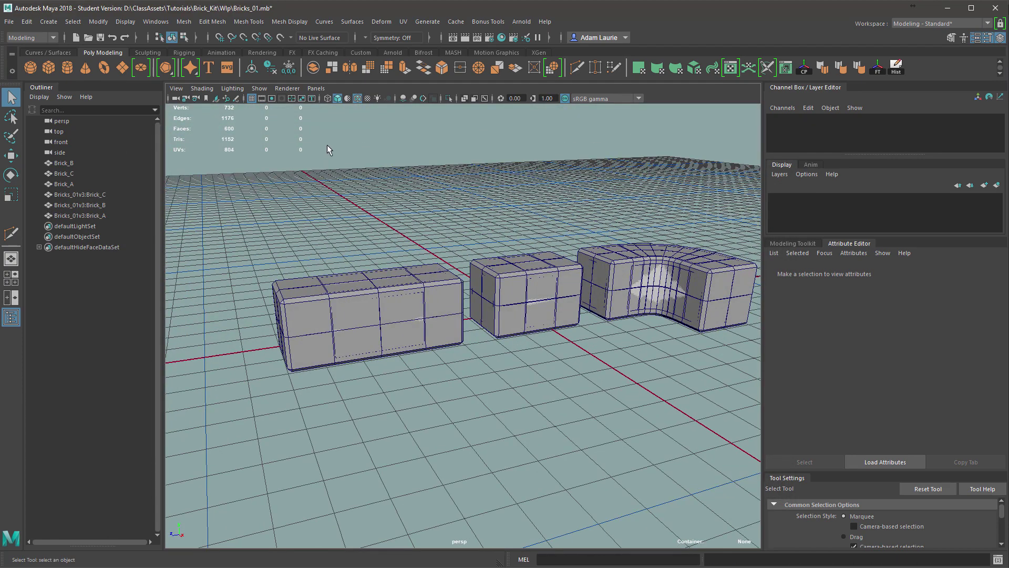
Show the bricks in wireframe and select the three imported bricks to compare with the originals.
click(340, 98)
alt+right_drag(336, 231, 417, 263)
mouse_move(417, 263)
alt+mouse_down()
mouse_move(395, 233)
mouse_move(474, 259)
mouse_move(452, 268)
alt+mouse_up()
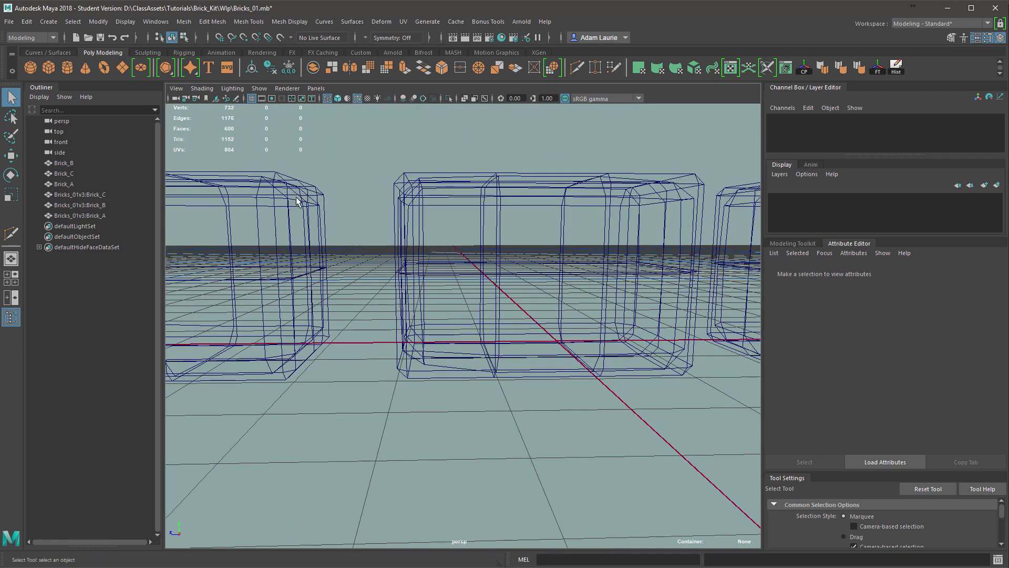
click(280, 206)
click(80, 197)
shift+click(105, 215)
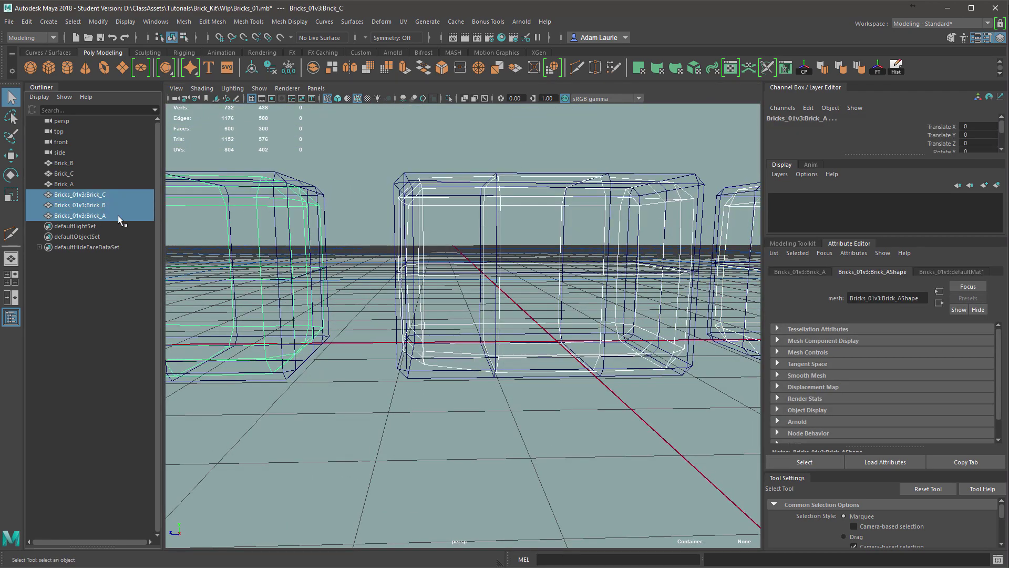
alt+drag(284, 226, 405, 231)
alt+middle_drag(405, 231, 442, 210)
alt+drag(441, 210, 410, 211)
alt+middle_drag(411, 212, 380, 177)
alt+drag(379, 176, 347, 222)
scroll(476, 241, down, 2)
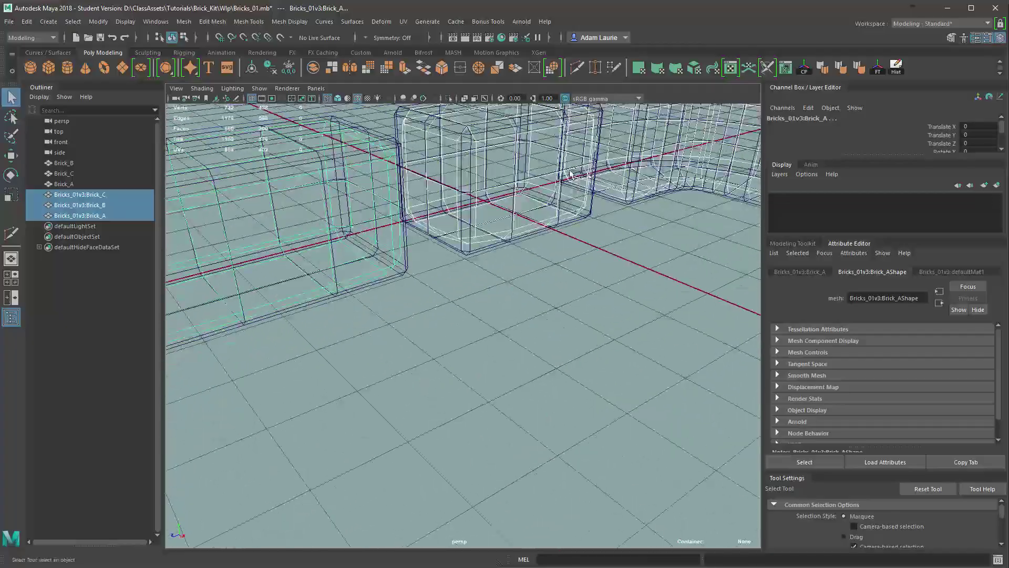
Hide the original Brick_A, Brick_B and Brick_C.
alt+right_drag(558, 215, 597, 253)
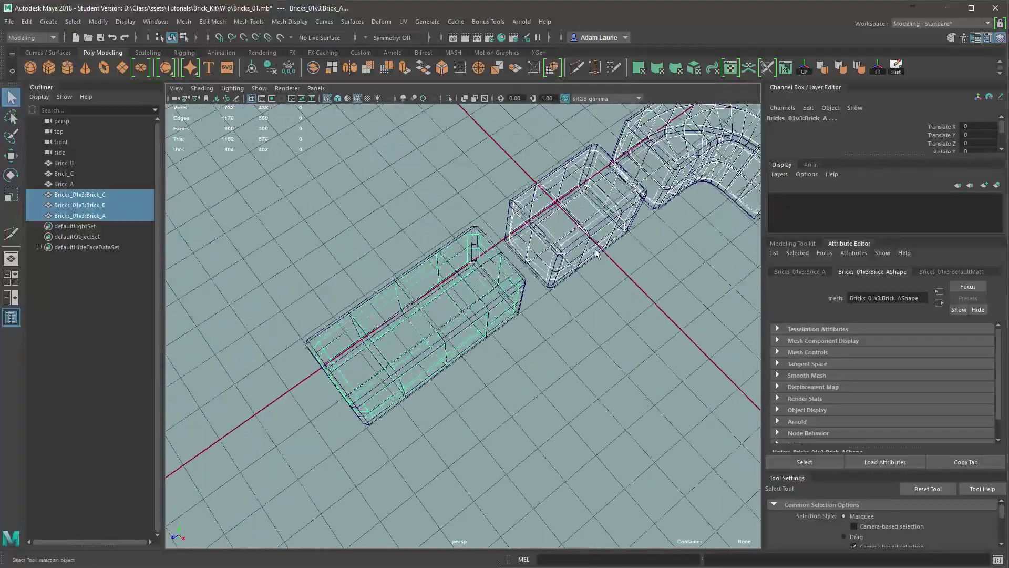
alt+drag(598, 252, 561, 158)
alt+middle_drag(560, 157, 504, 232)
alt+drag(504, 232, 482, 225)
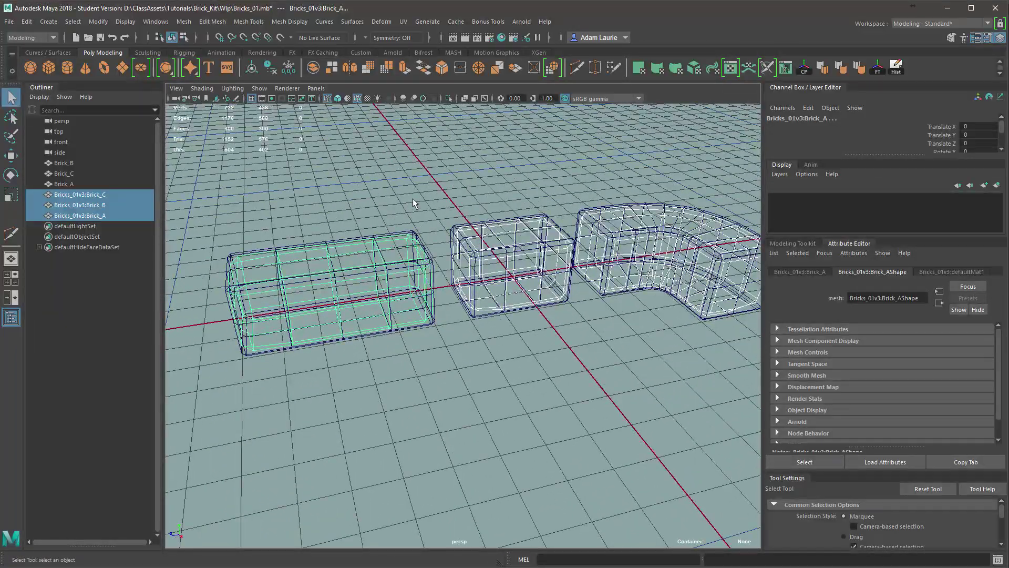
click(63, 184)
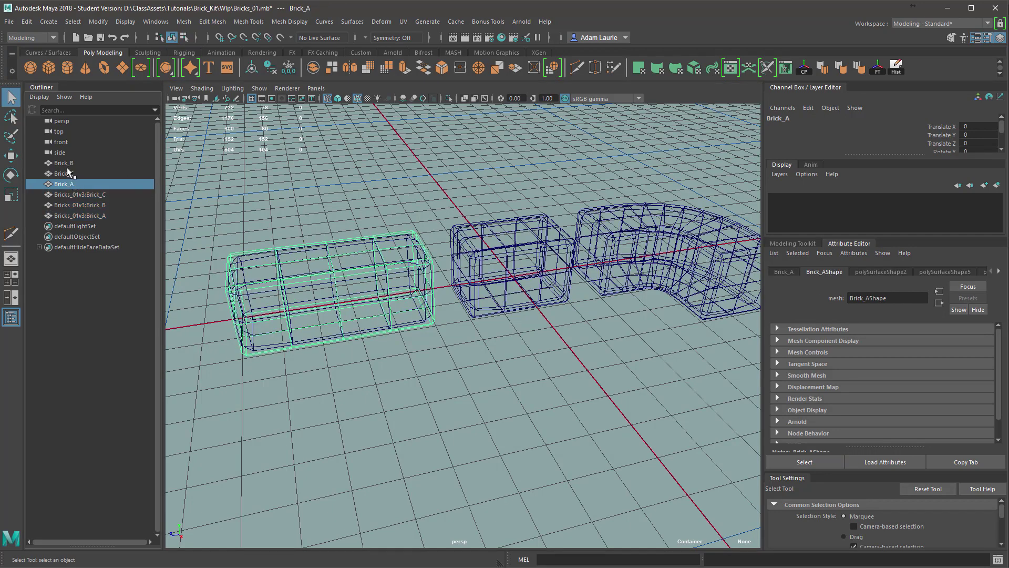
shift+click(67, 168)
key(ctrl+h)
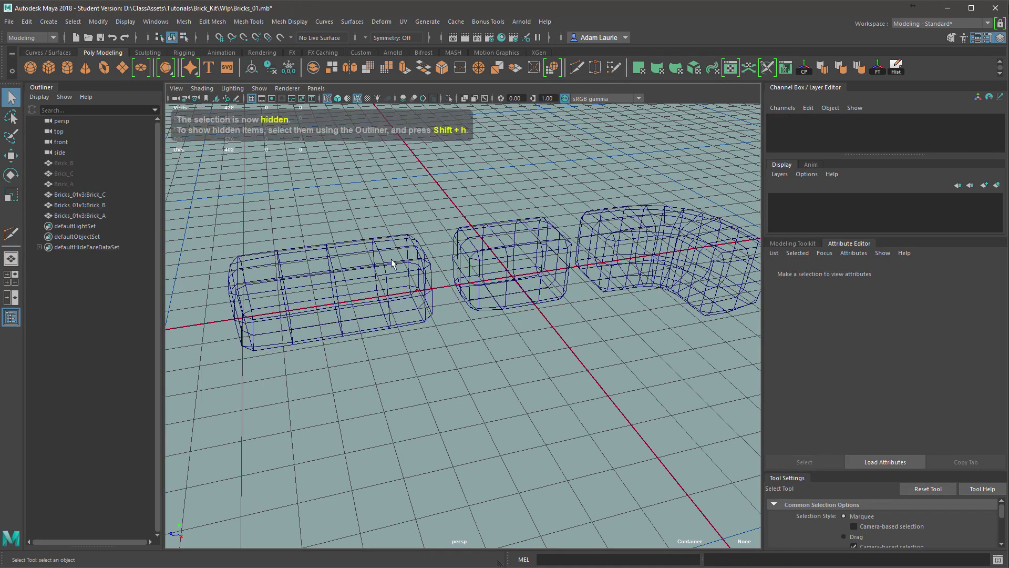
Delete the first selected edge from the imported long brick in edge mode.
click(392, 263)
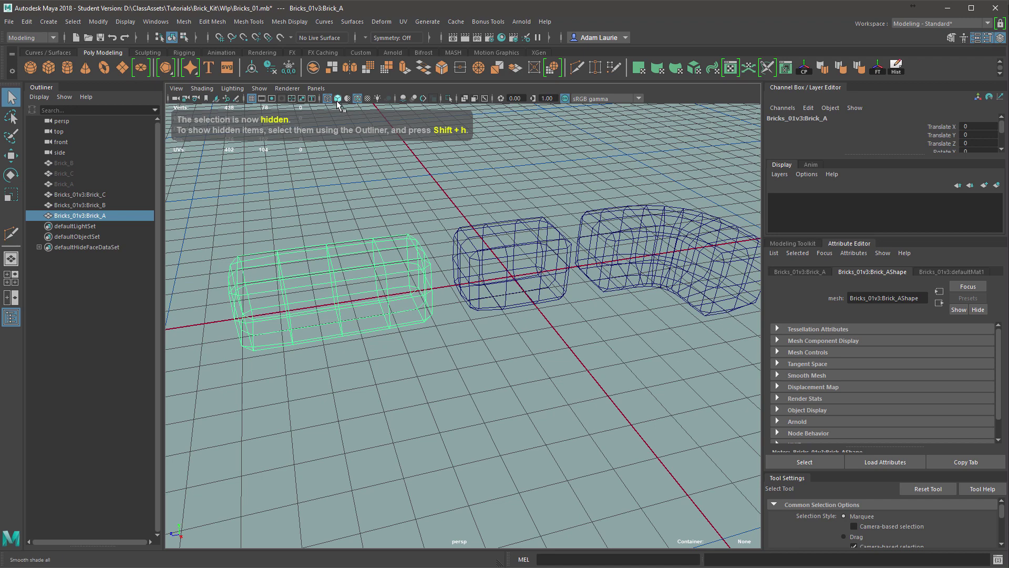
click(338, 99)
click(390, 181)
mouse_move(457, 213)
alt+mouse_down()
mouse_move(504, 253)
mouse_move(394, 232)
mouse_move(518, 243)
mouse_move(525, 235)
mouse_move(438, 248)
alt+mouse_up()
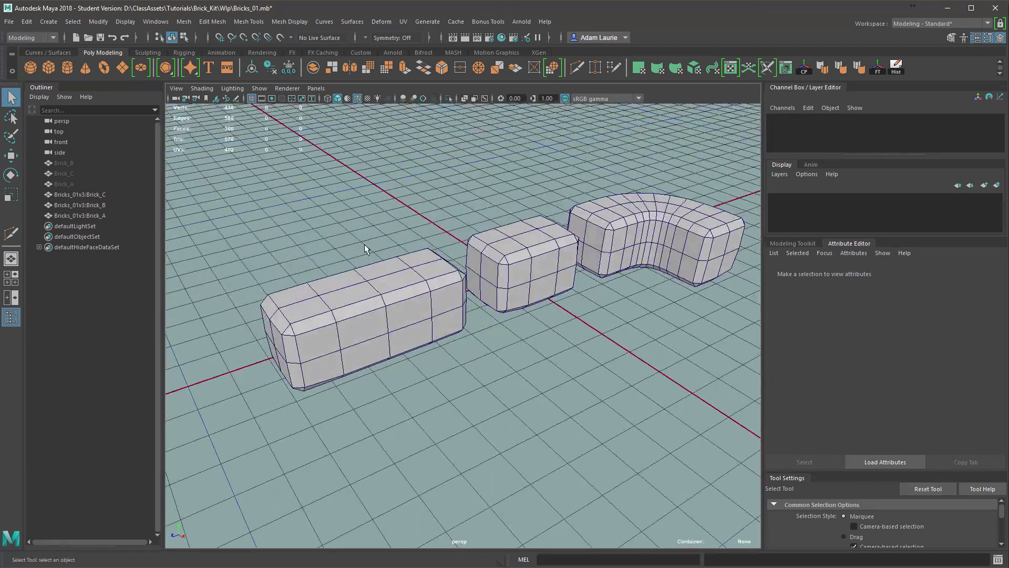
right_drag(358, 326, 363, 309)
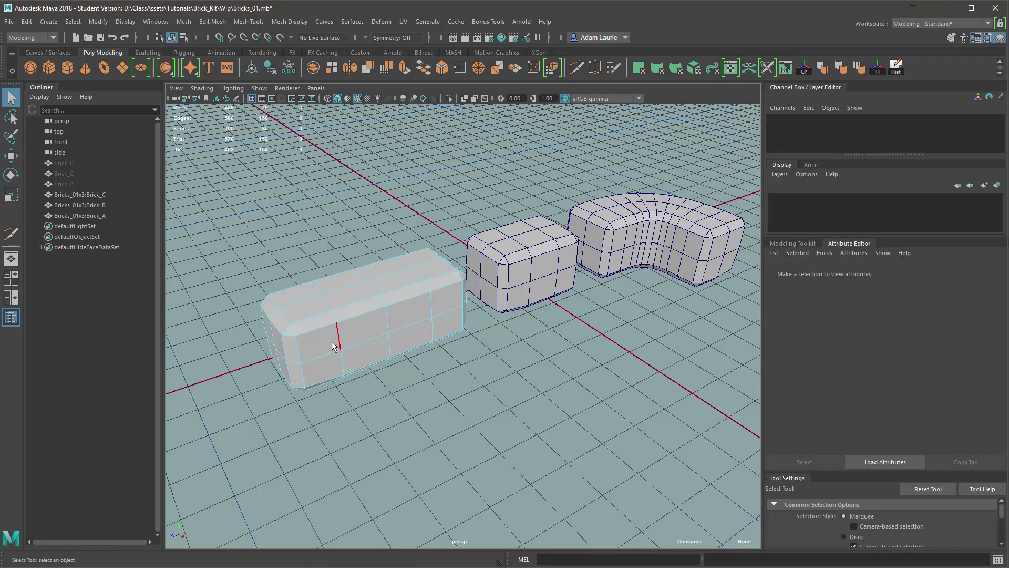
double_click(339, 336)
click(430, 310)
alt+drag(430, 311, 512, 372)
key(Delete)
Remove a second edge from the long brick with Ctrl+Delete.
click(512, 372)
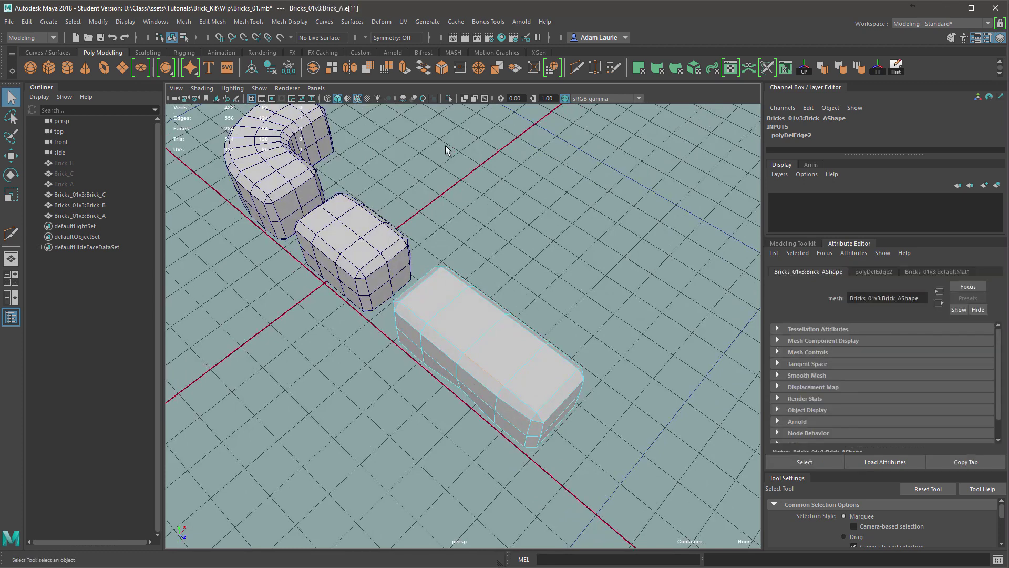
right_click(450, 311)
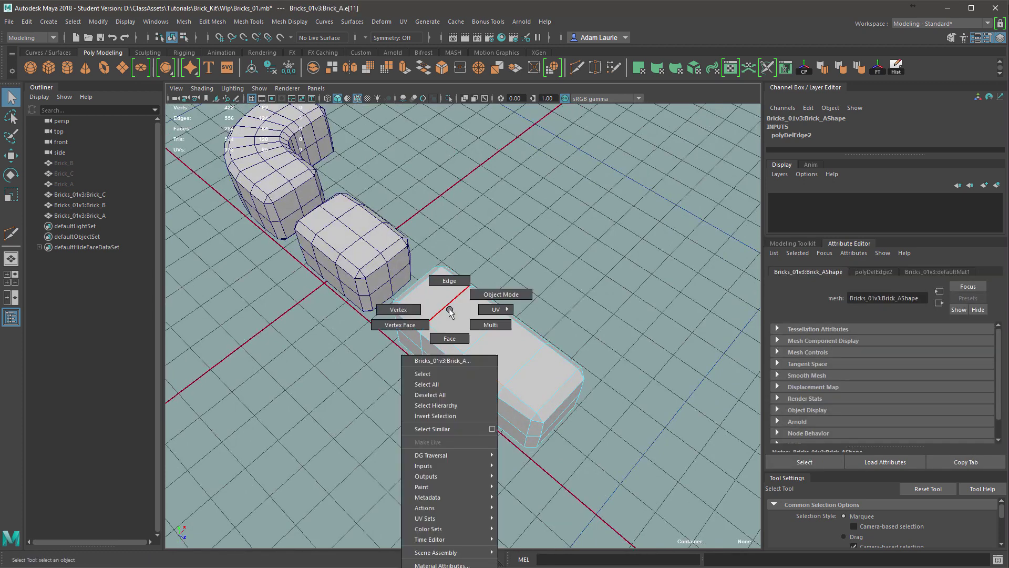
click(447, 281)
alt+drag(447, 336, 412, 371)
alt+drag(517, 378, 389, 367)
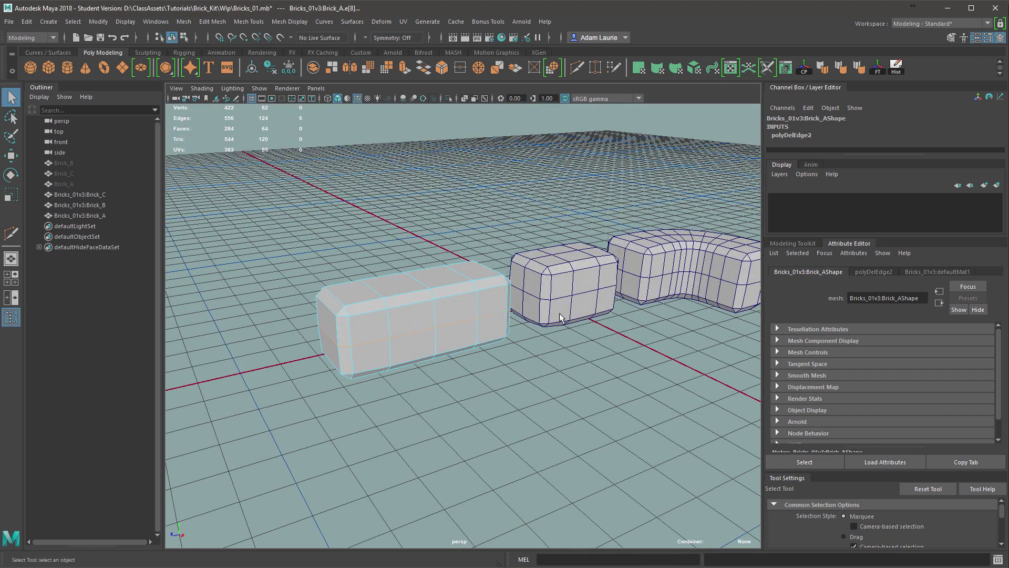
alt+drag(560, 317, 463, 333)
alt+drag(541, 327, 475, 380)
key(ctrl+Delete)
Remove a third edge from the long brick, leaving it at 274 faces.
click(583, 373)
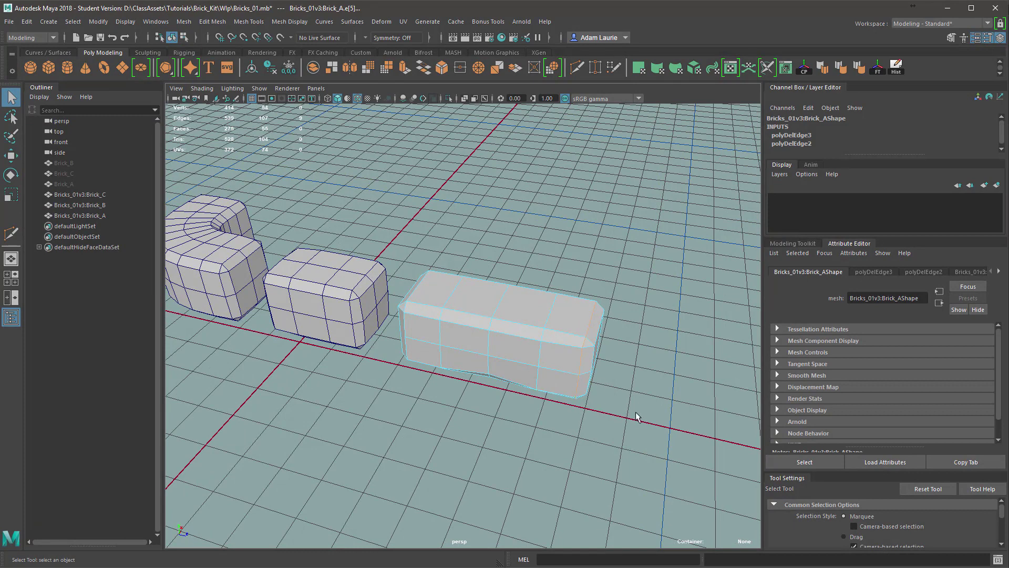
click(637, 414)
click(585, 374)
key(ctrl+Delete)
alt+drag(586, 376, 491, 309)
right_drag(432, 292, 402, 283)
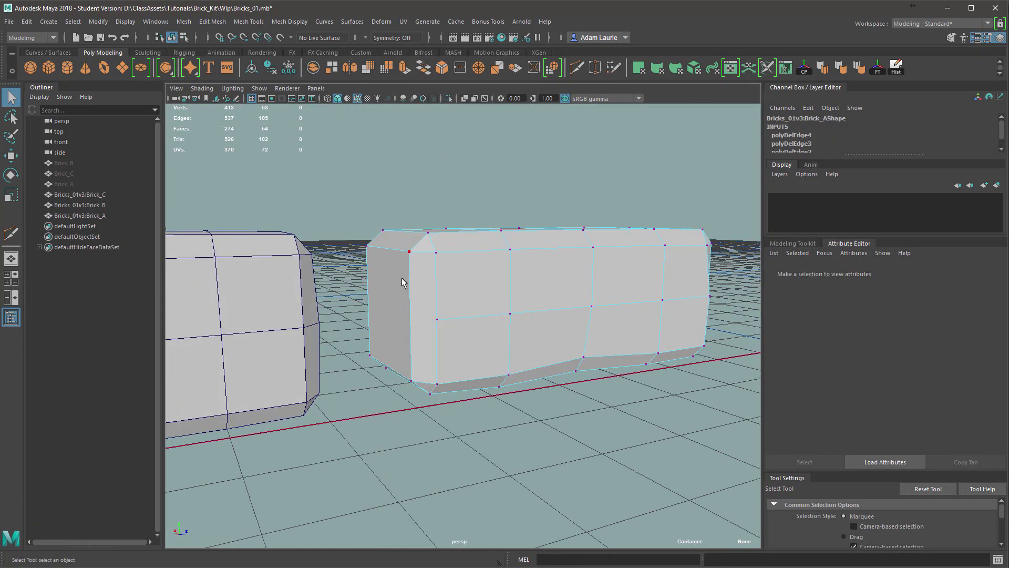
Target-weld a vertex on Brick_A, undoing a mistaken corner-edge weld.
click(437, 320)
mouse_move(436, 320)
shift+right_down()
mouse_move(434, 349)
mouse_move(437, 324)
shift+right_up()
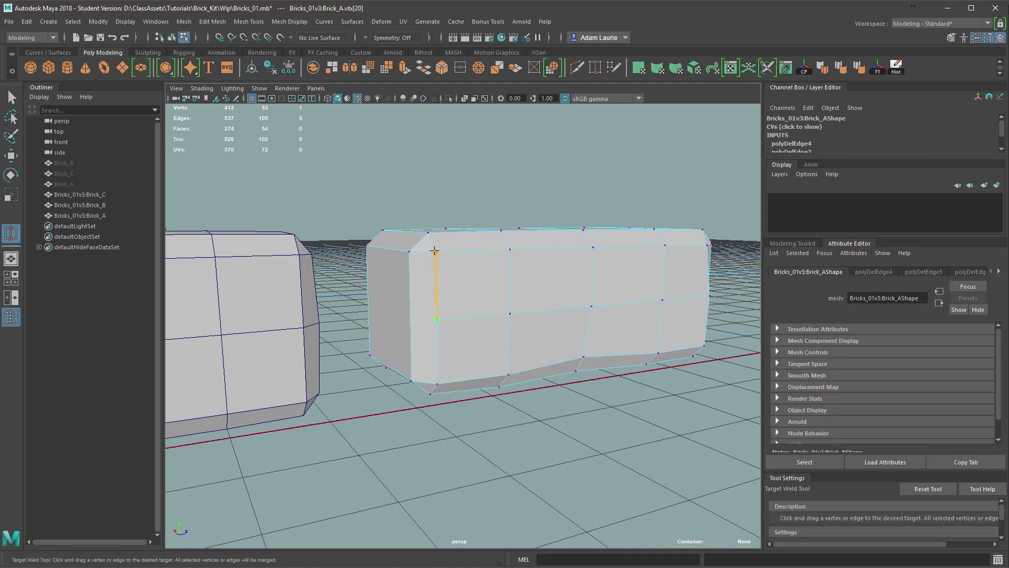
drag(435, 251, 434, 251)
alt+drag(434, 251, 545, 291)
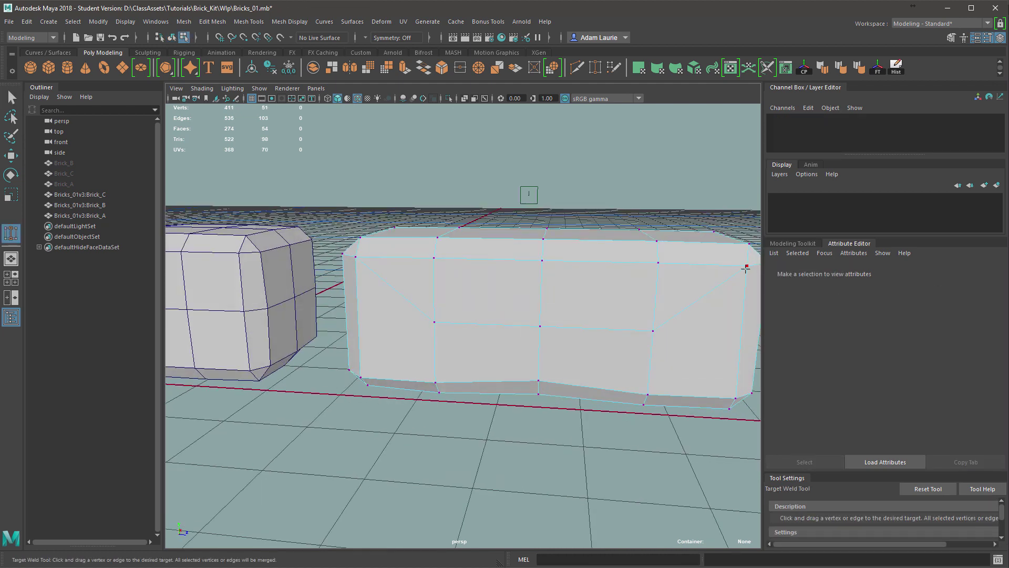
alt+drag(653, 334, 631, 339)
key(ctrl+z)
key(ctrl+z)
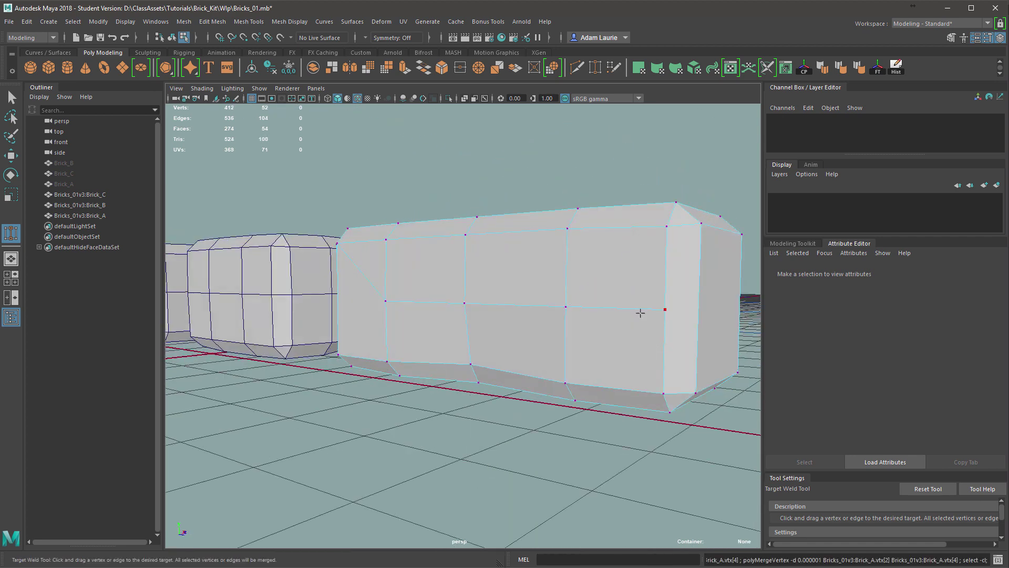
drag(666, 310, 664, 393)
key(ctrl+z)
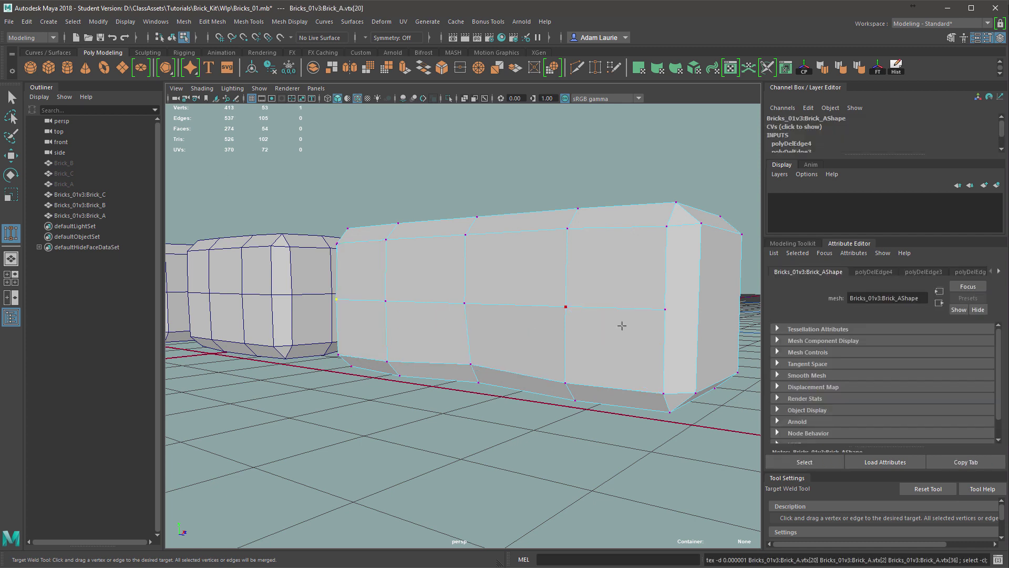
key(ctrl+z)
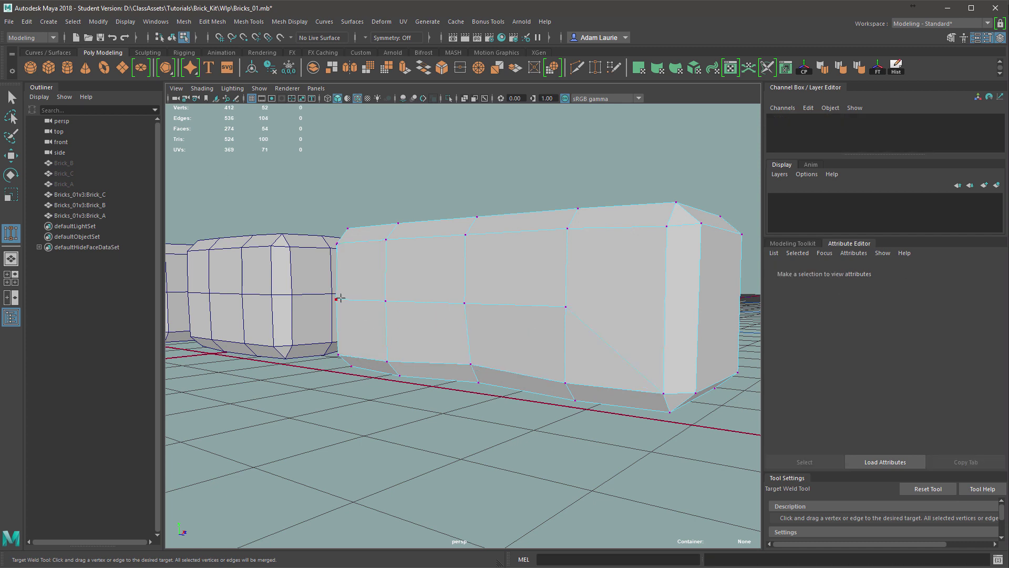
Weld the stray, end and corner vertices into their neighbours, bringing Brick_A to 264 faces.
drag(333, 364, 338, 355)
alt+drag(368, 357, 504, 333)
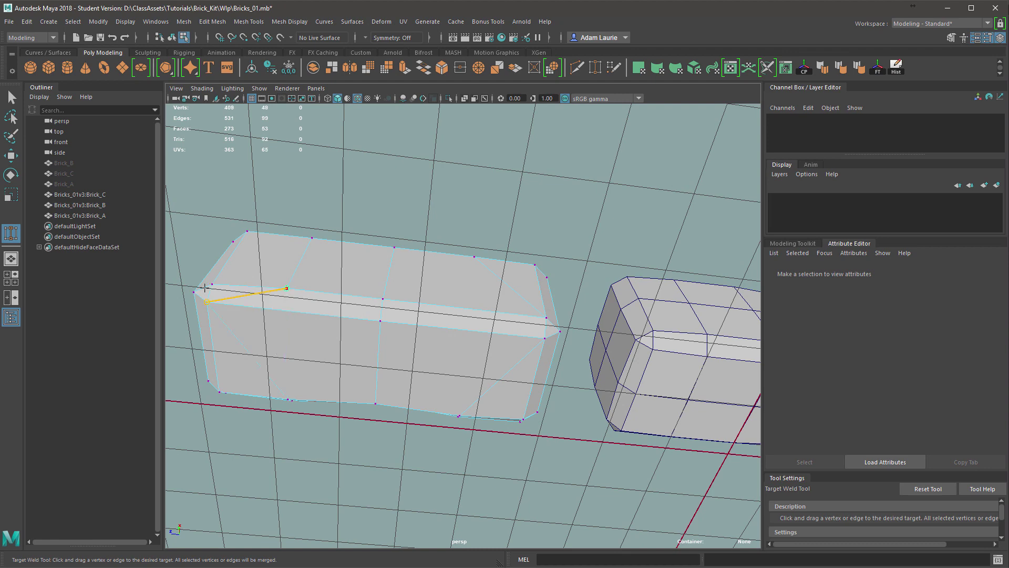
drag(205, 288, 206, 289)
drag(286, 288, 224, 279)
alt+drag(280, 257, 281, 330)
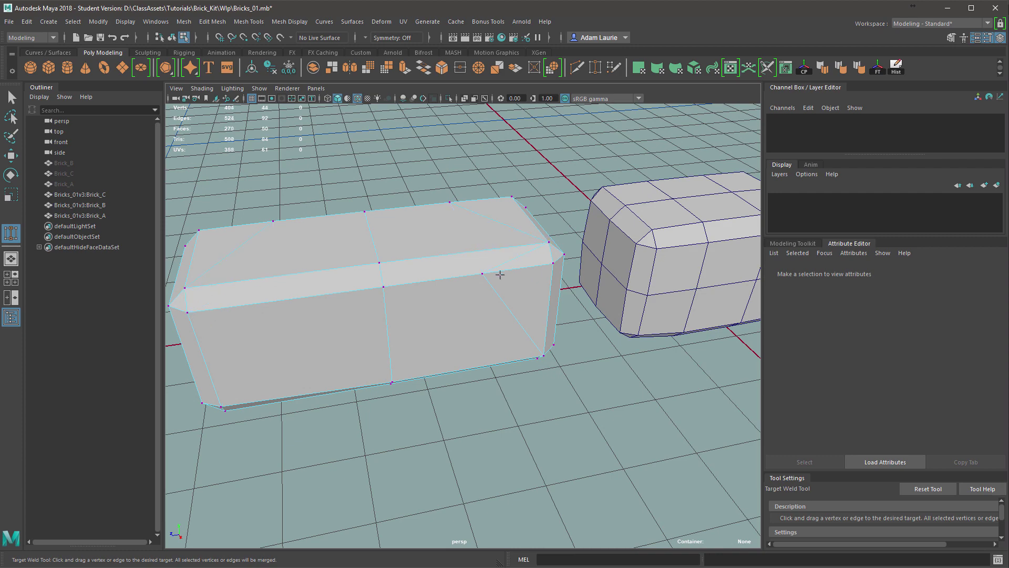
drag(548, 266, 553, 264)
alt+drag(553, 263, 503, 272)
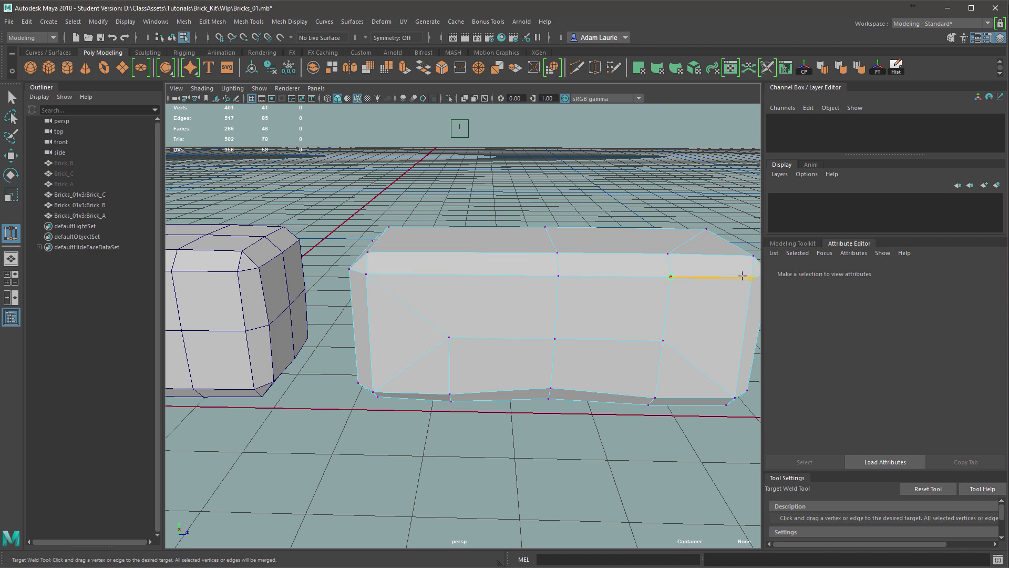
alt+drag(644, 325, 532, 341)
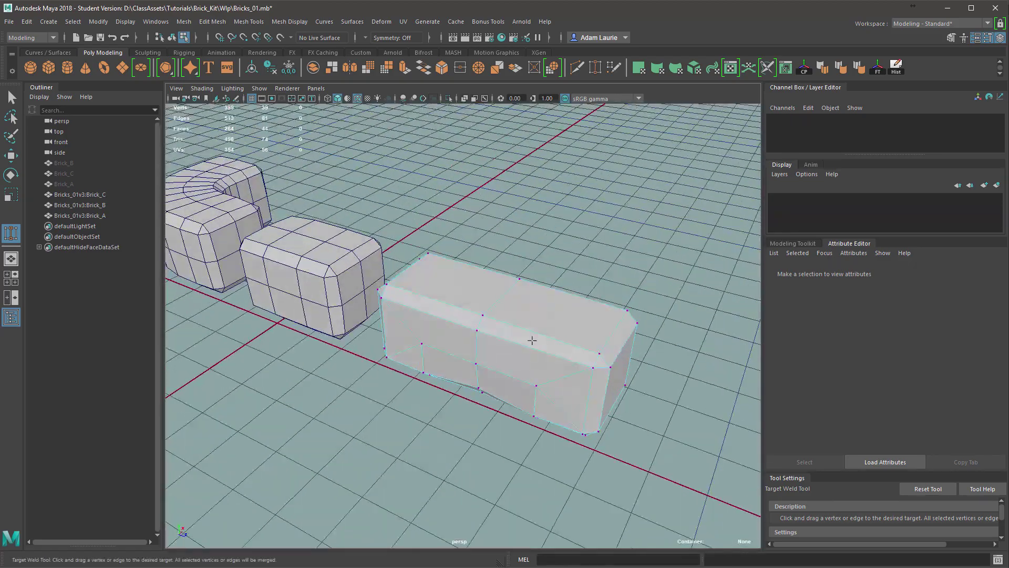
alt+middle_drag(532, 340, 547, 326)
alt+drag(548, 327, 575, 339)
click(11, 97)
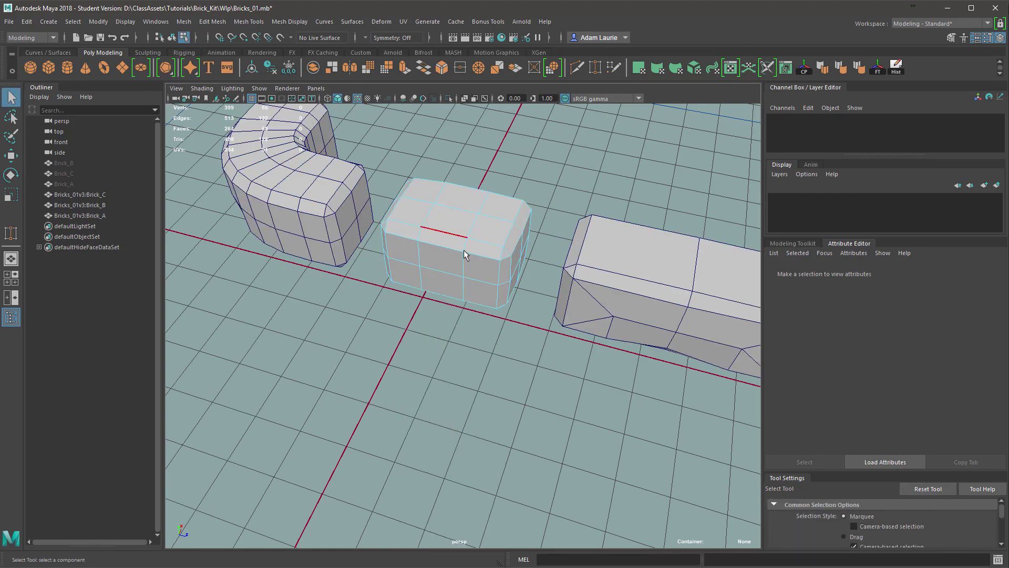
Delete a vertical edge loop and the top edge loop from the middle brick Brick_B.
alt+drag(467, 252, 683, 292)
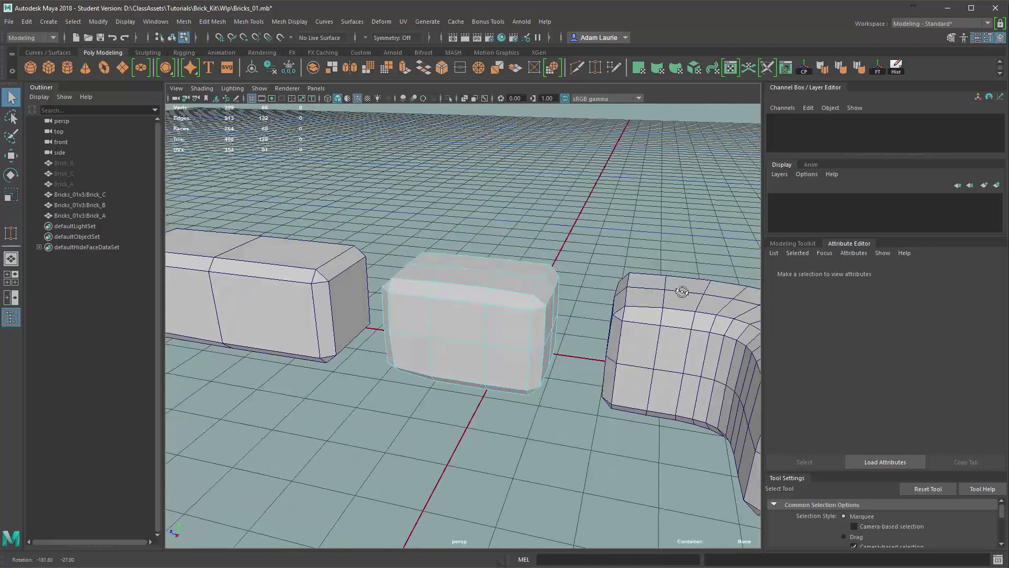
double_click(489, 369)
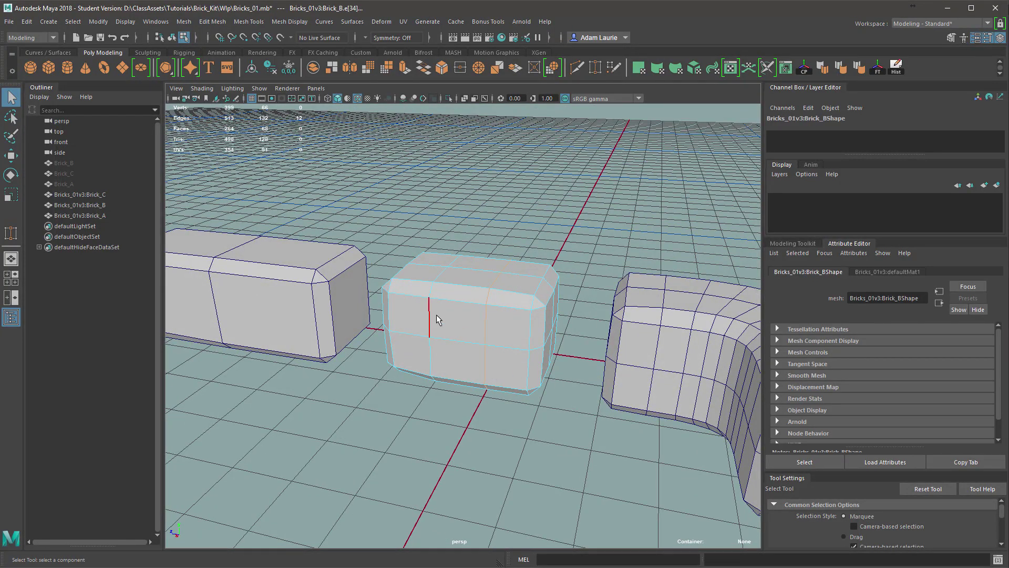
key(ctrl+Delete)
double_click(451, 338)
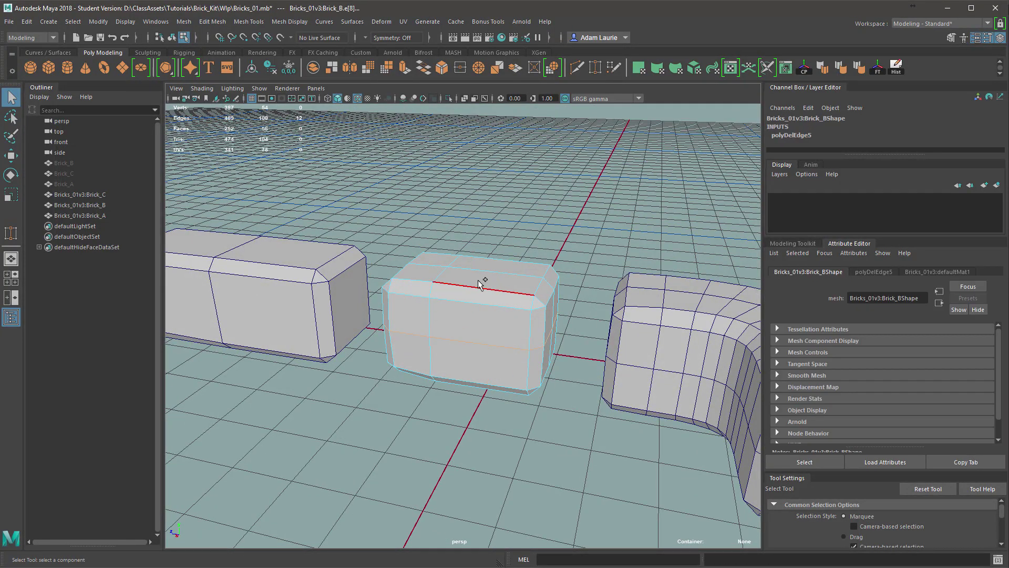
double_click(479, 270)
key(ctrl+Delete)
Delete two vertical edge loops from the curved brick Brick_C.
alt+drag(469, 340, 394, 313)
right_drag(393, 313, 331, 300)
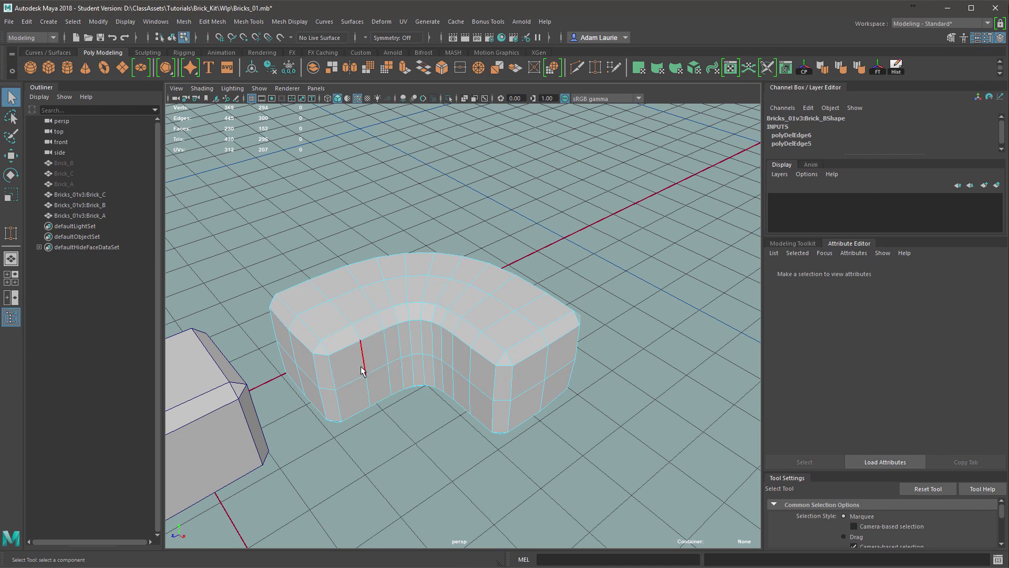
double_click(361, 371)
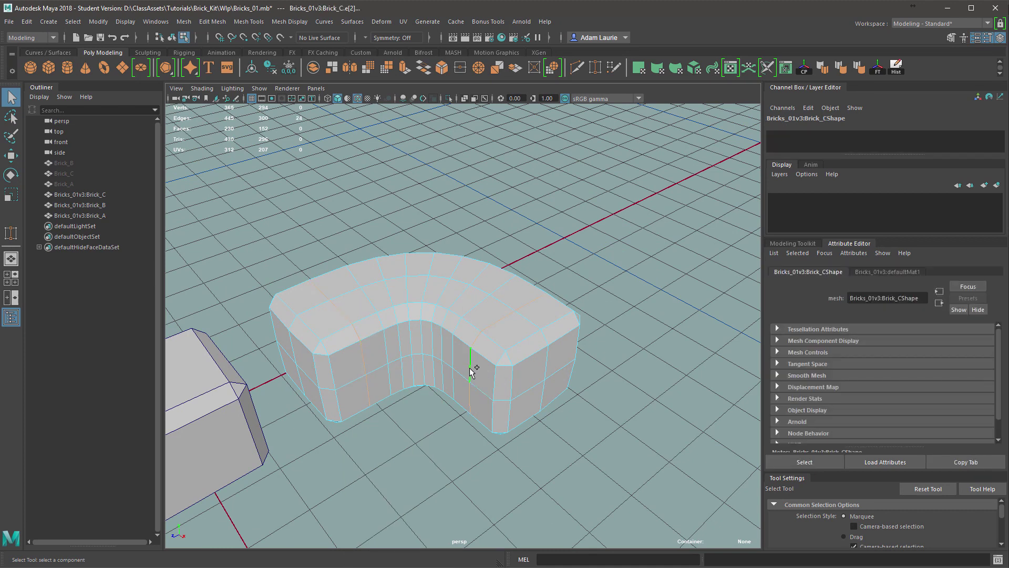
key(ctrl+Delete)
double_click(533, 327)
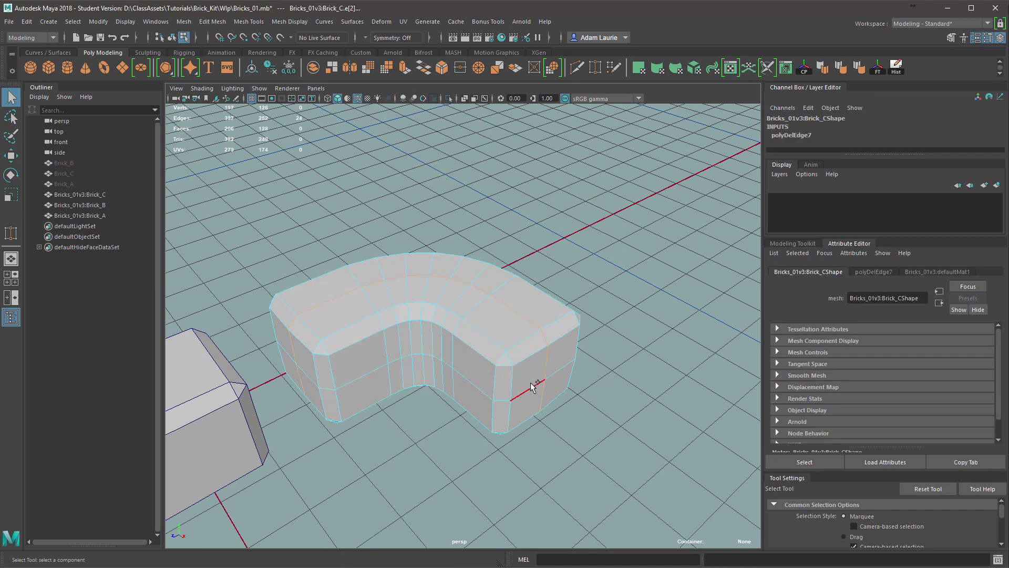
key(ctrl+Delete)
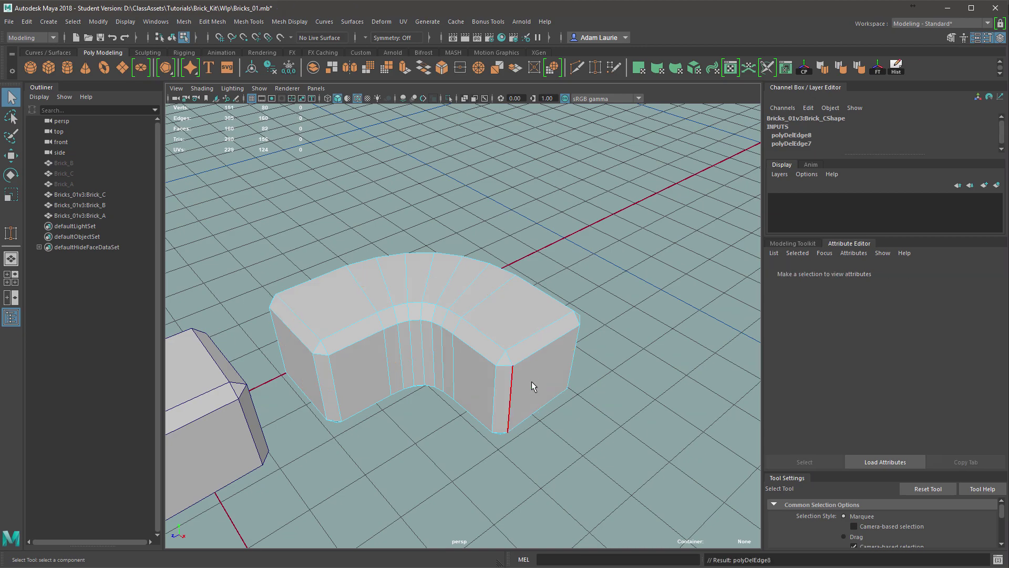
Return to Object Mode and marquee-select all three bricks.
alt+drag(531, 381, 408, 423)
alt+middle_drag(407, 423, 438, 390)
right_drag(505, 284, 546, 267)
drag(599, 213, 553, 280)
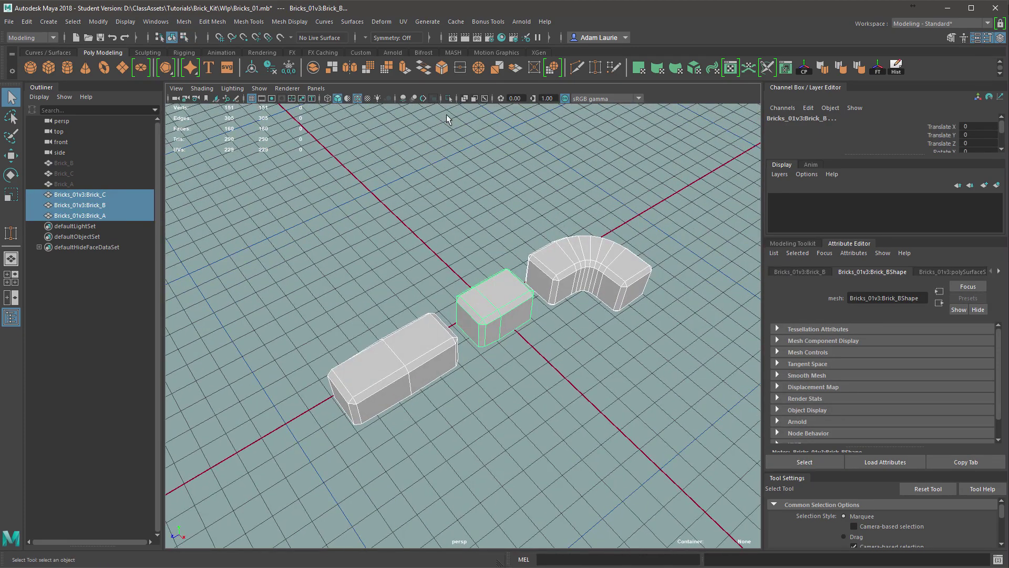
Show the three bricks in the UV Editor with every UV shell selected and the UV Toolkit docked beside it.
click(731, 68)
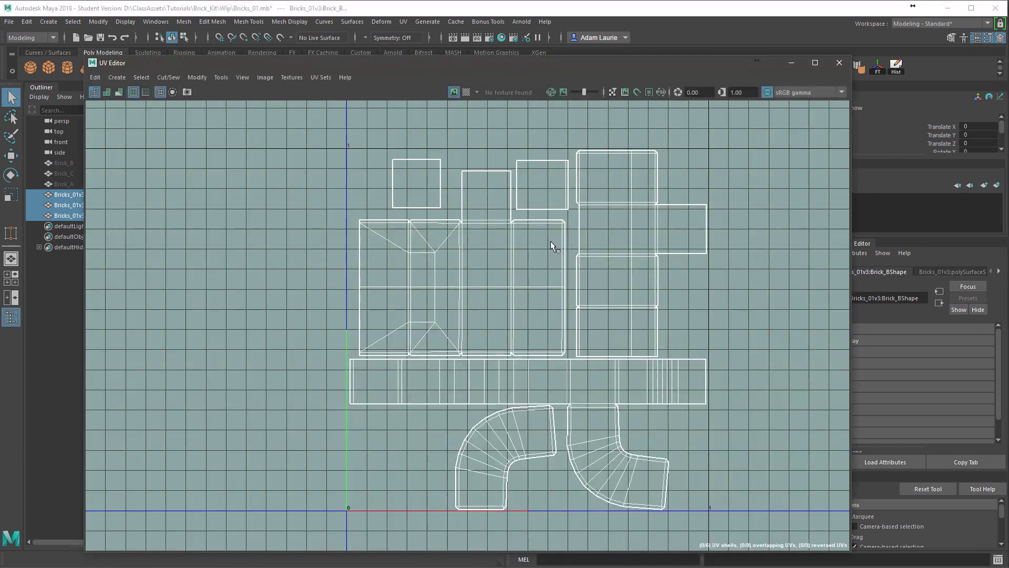
scroll(524, 283, up, 5)
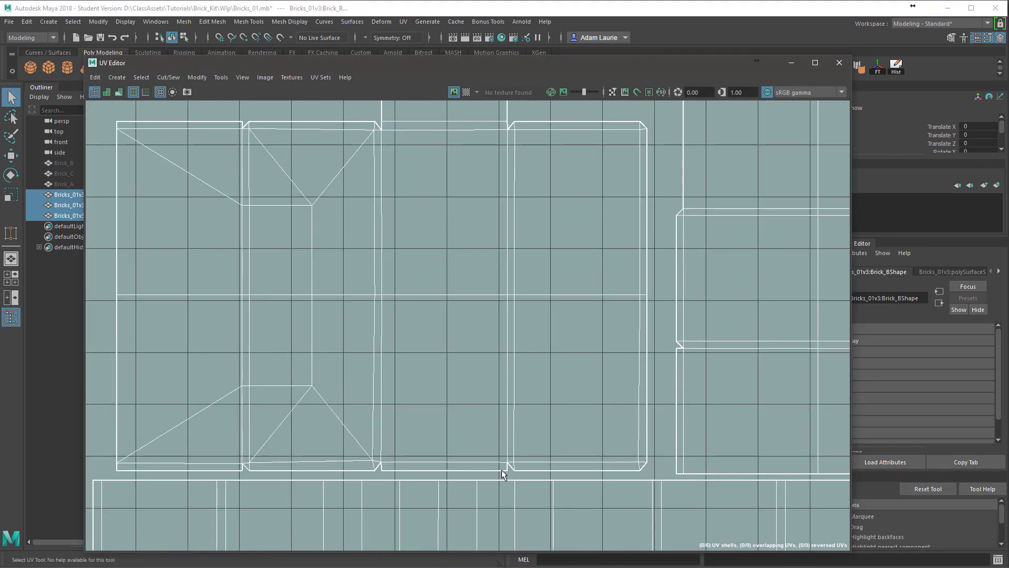
scroll(558, 468, down, 4)
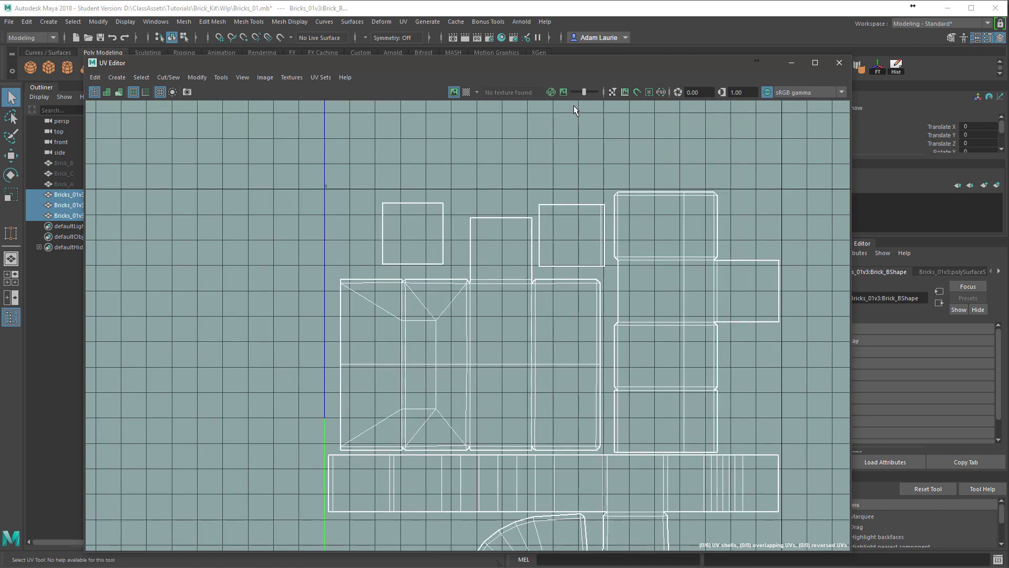
drag(556, 59, 579, 71)
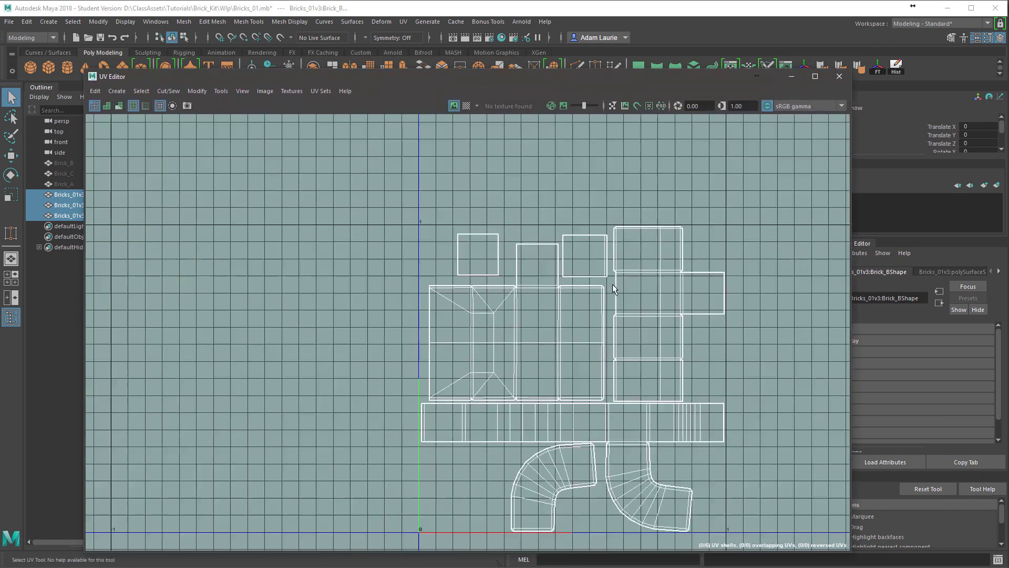
alt+middle_drag(613, 284, 599, 210)
right_drag(507, 273, 460, 257)
drag(378, 148, 771, 455)
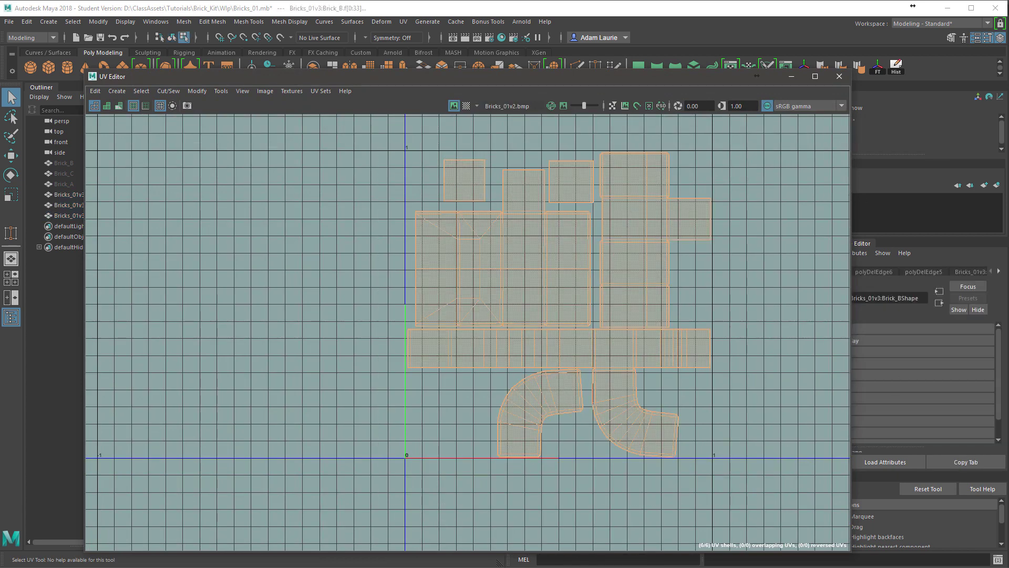
drag(1008, 84, 845, 67)
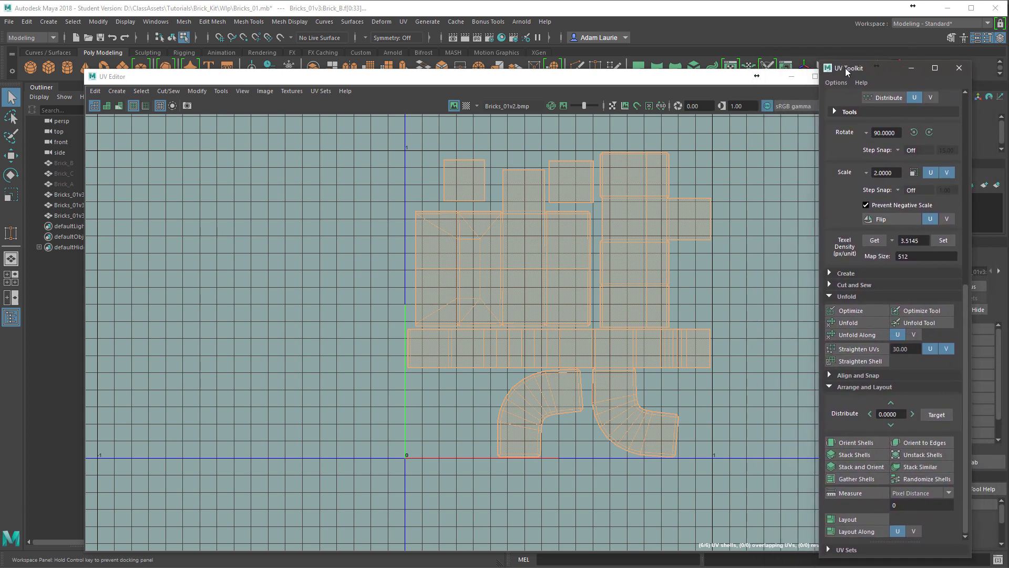
Relax all UV shells, then scale them down and shift them to fit the tile.
click(850, 314)
alt+middle_drag(587, 279, 559, 289)
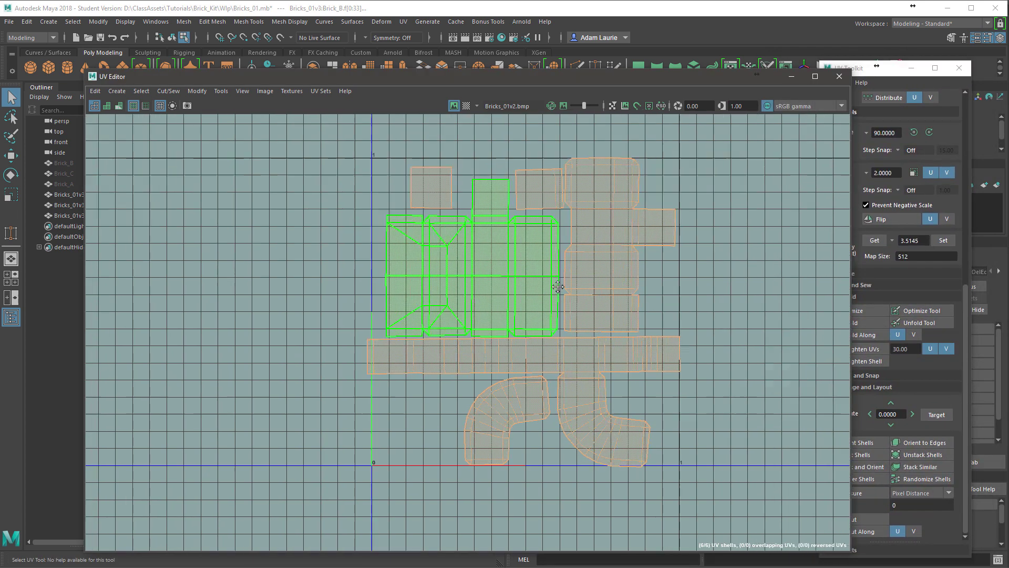
key(r)
drag(512, 318, 519, 314)
click(467, 106)
key(w)
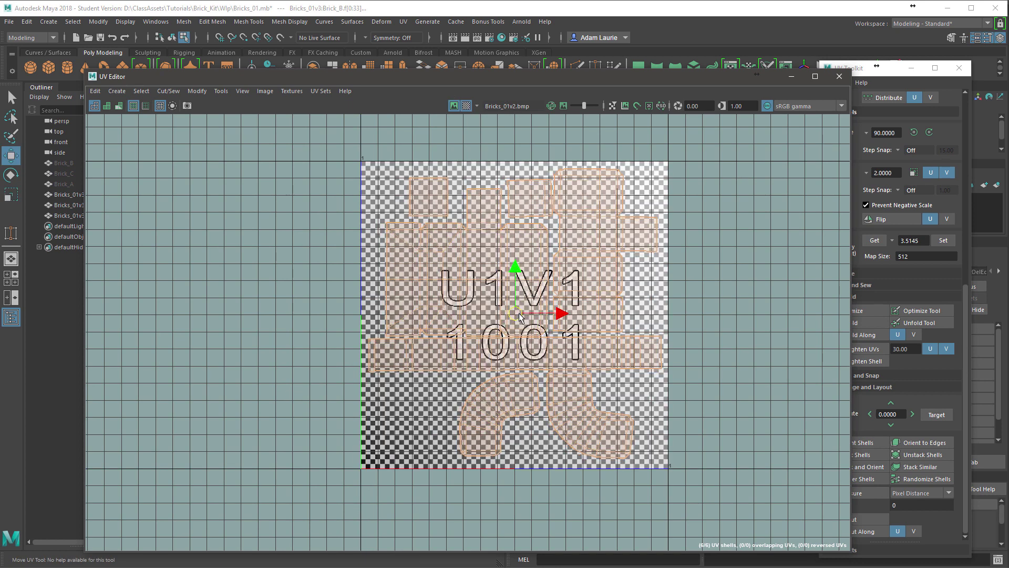
Orient the tall right-hand UV shell squarely to the axes.
click(733, 369)
click(567, 366)
scroll(561, 371, up, 3)
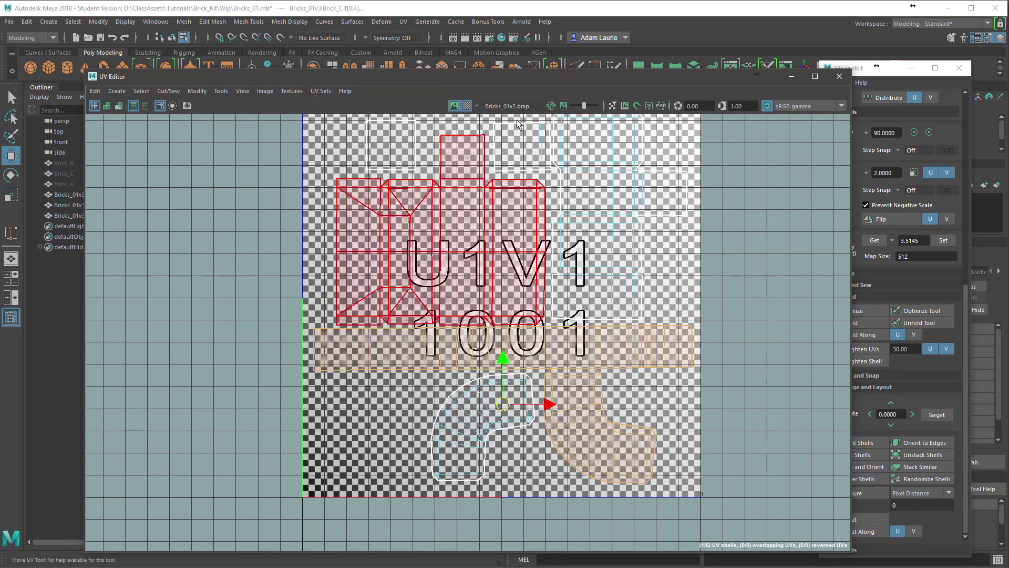
click(466, 105)
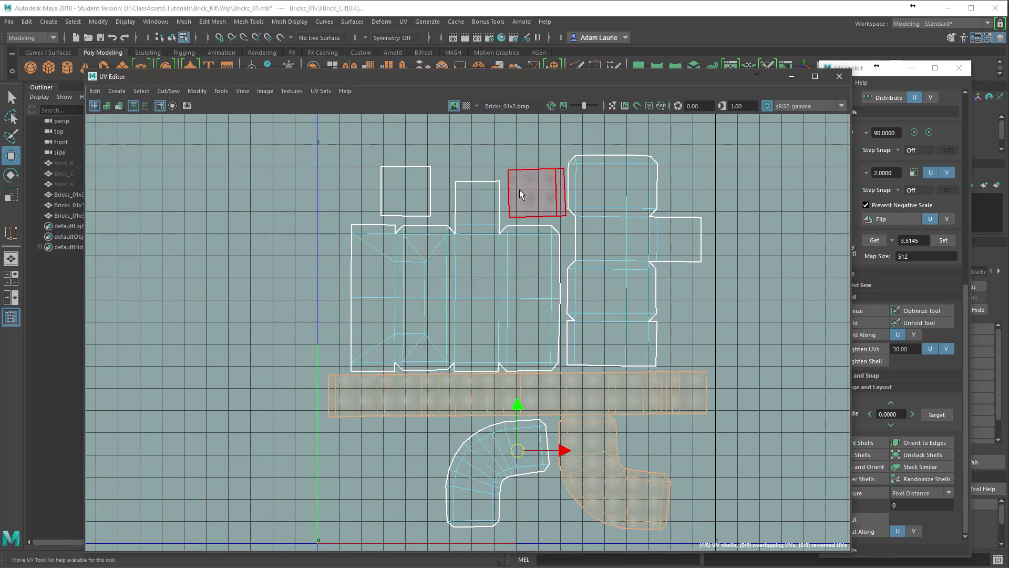
click(523, 191)
drag(851, 408, 783, 410)
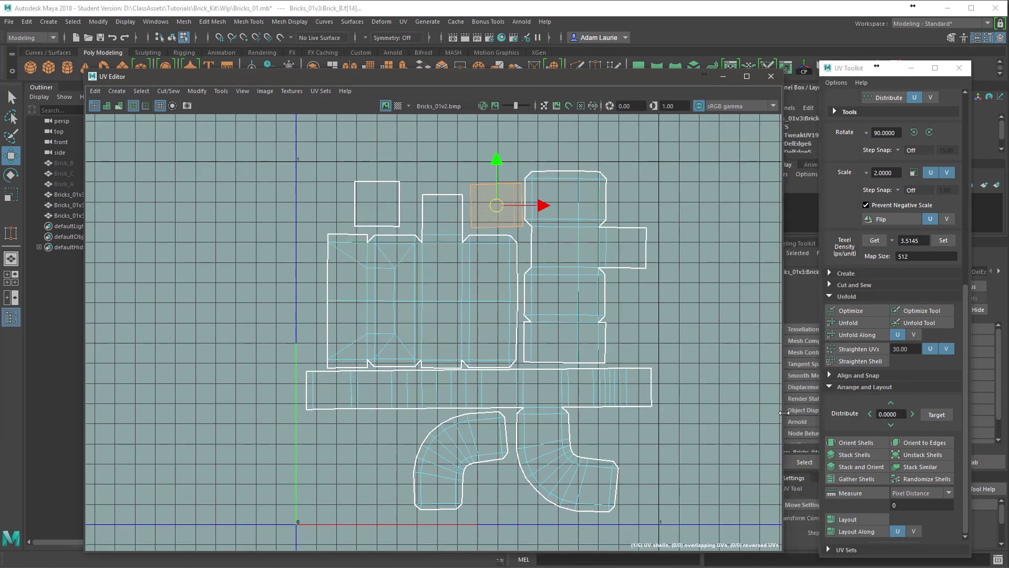
click(366, 213)
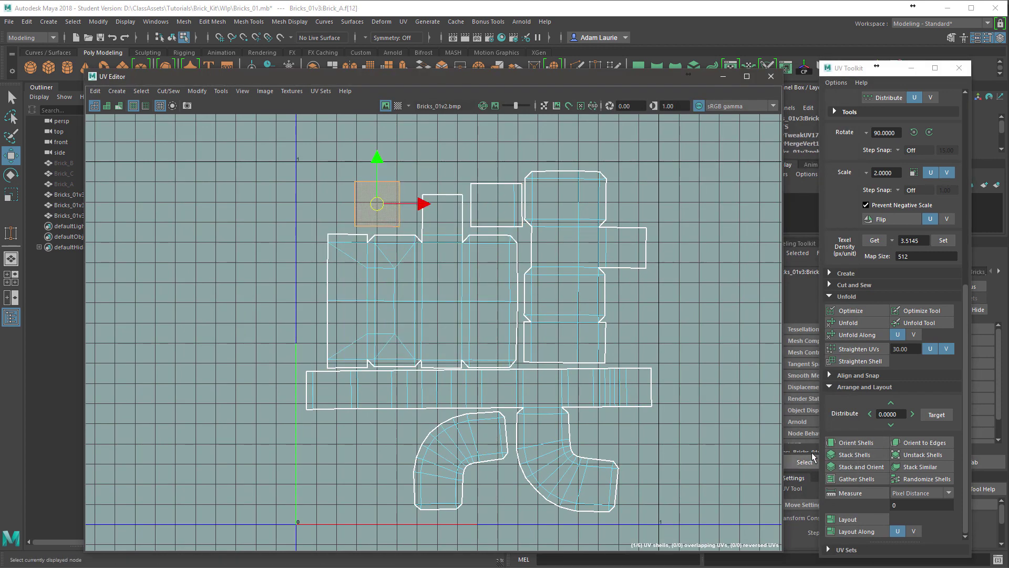
click(852, 444)
click(584, 318)
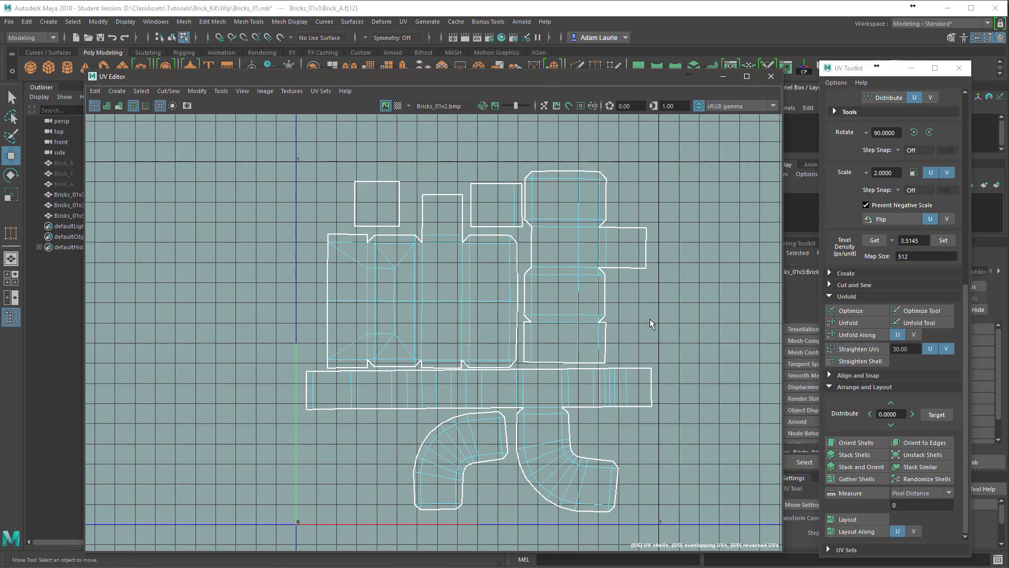
click(858, 443)
Orient the left curved shell and rotate it slightly into place.
click(594, 405)
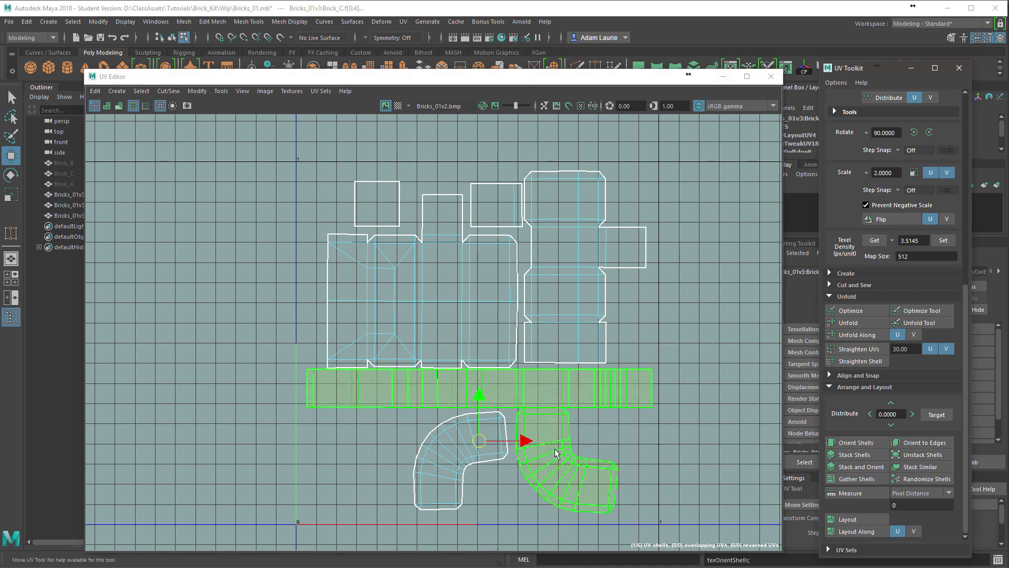
click(471, 455)
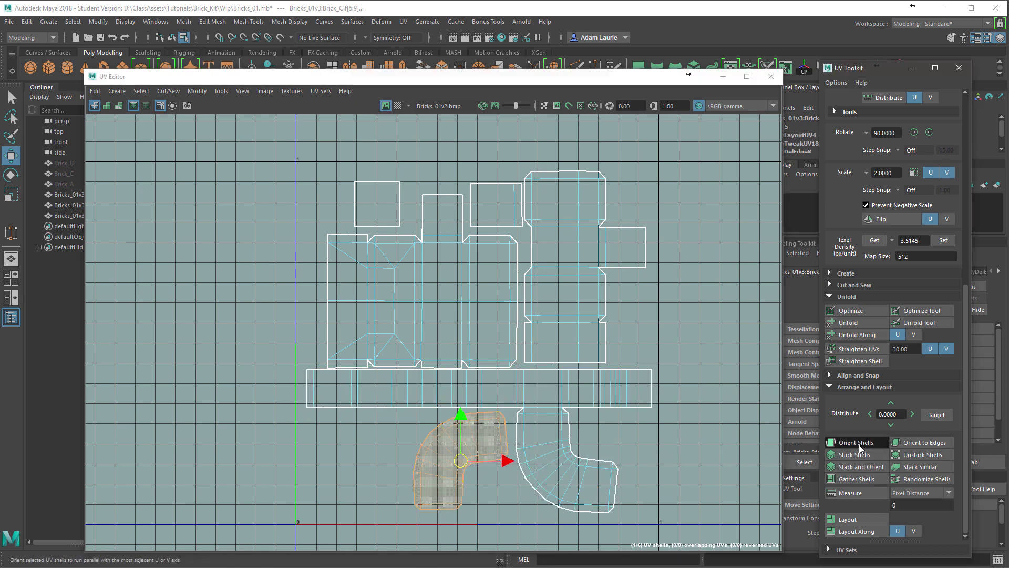
click(854, 444)
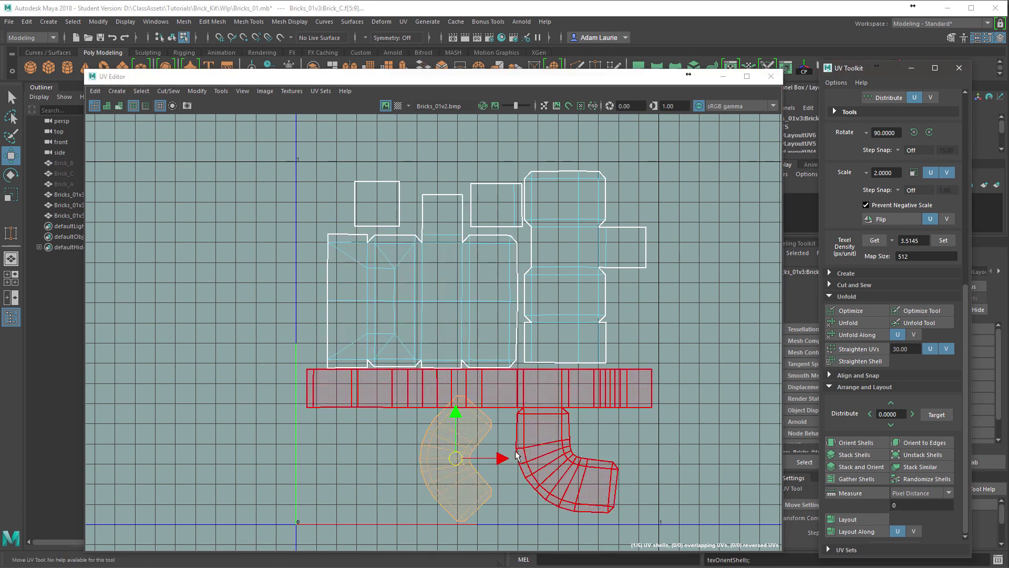
click(378, 464)
click(459, 466)
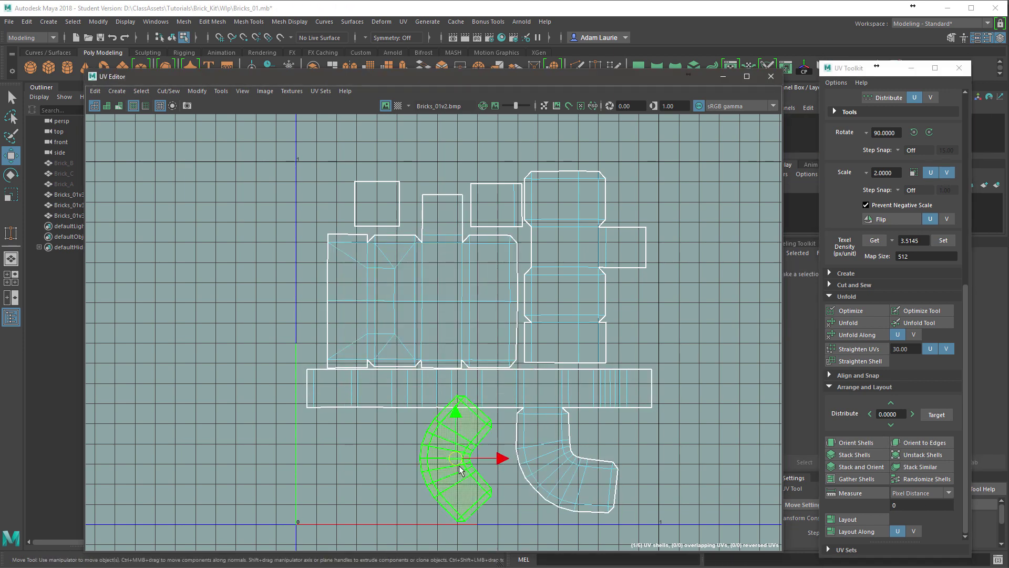
key(e)
mouse_move(460, 469)
mouse_down()
mouse_move(439, 470)
mouse_move(473, 469)
mouse_move(476, 481)
mouse_up()
Run Orient Shells on the large left shell and nudge it slightly upward.
click(445, 329)
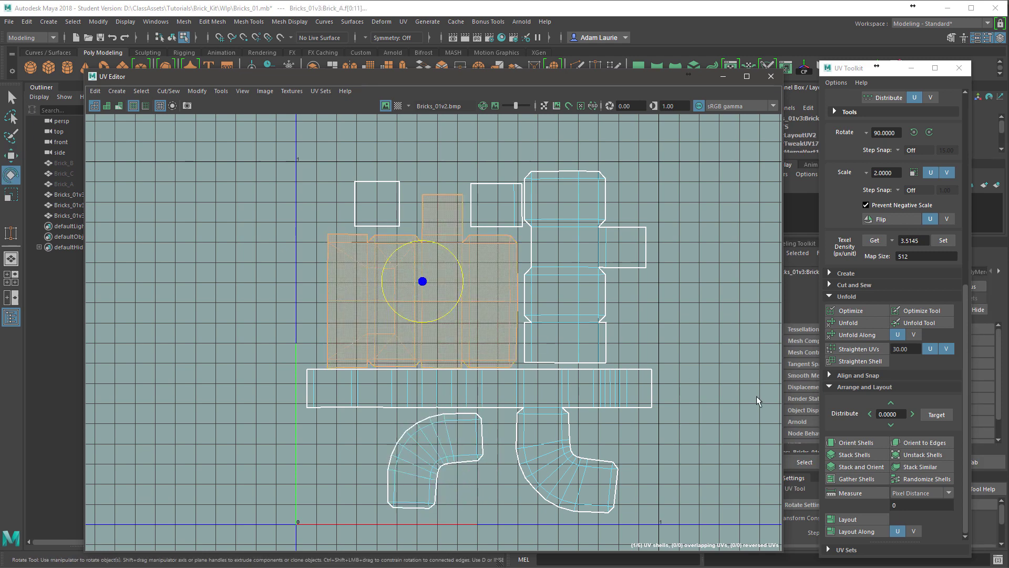
click(856, 443)
key(w)
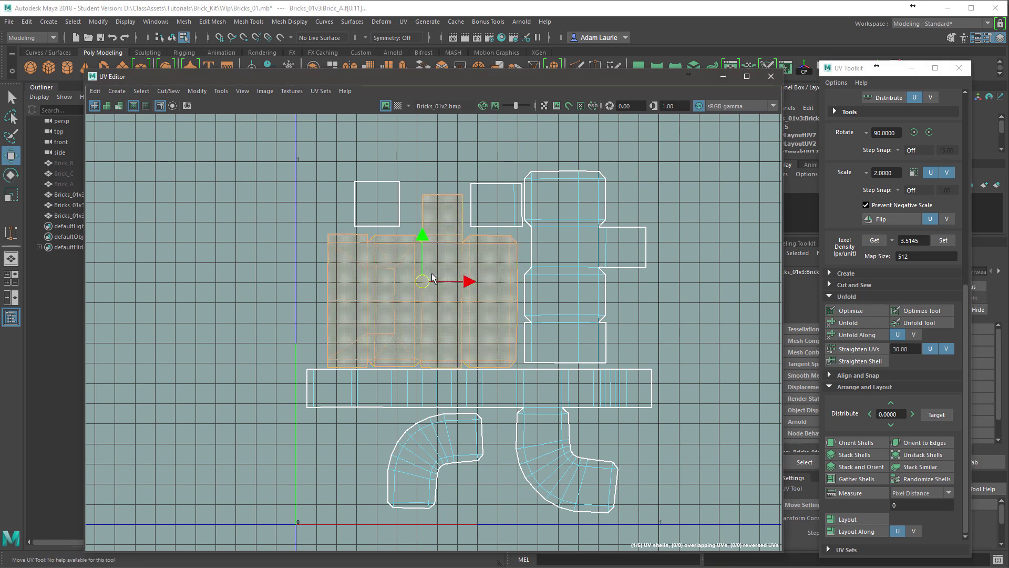
drag(424, 260, 423, 257)
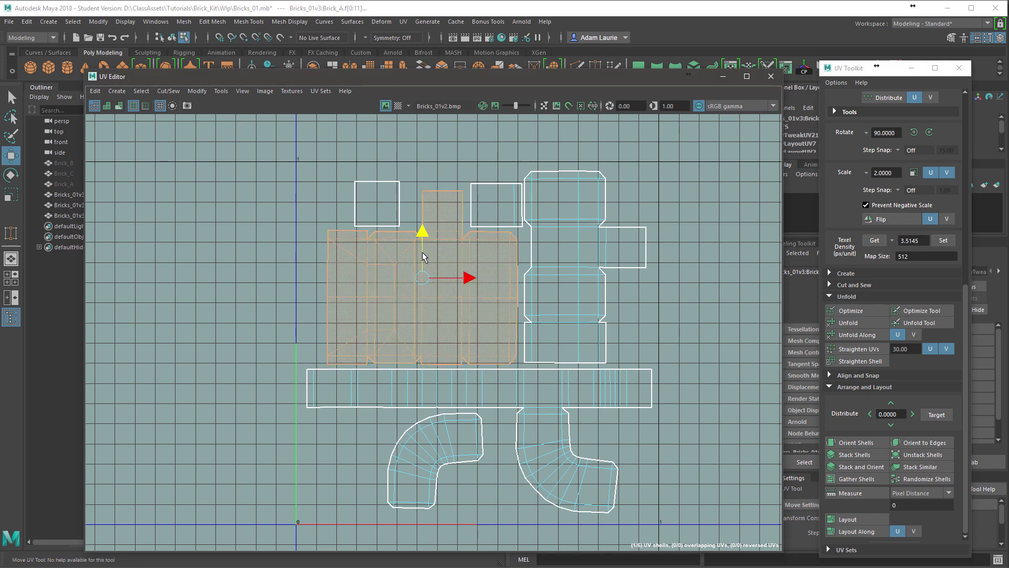
click(675, 304)
scroll(625, 311, down, 3)
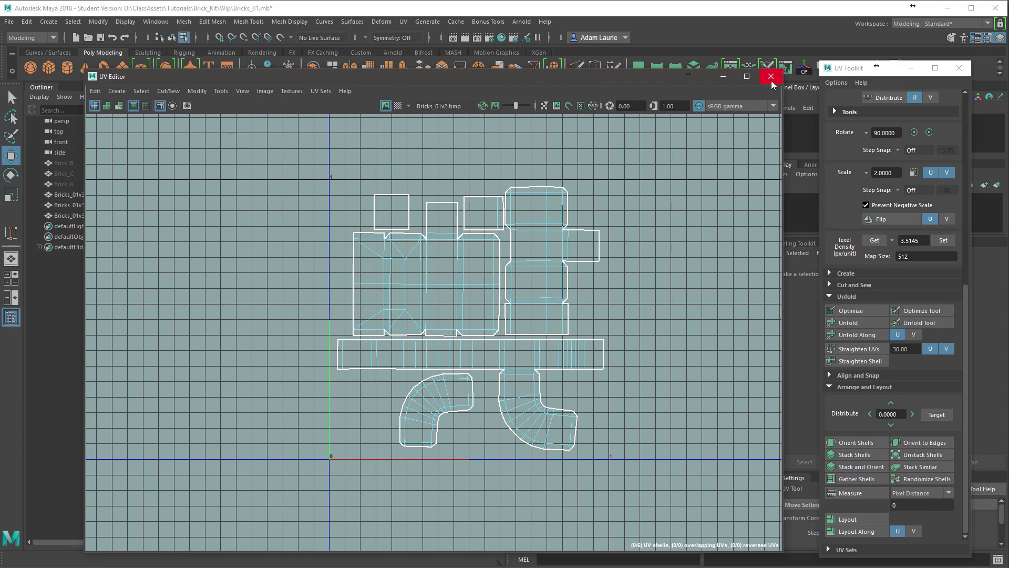
Show the checker map and orbit around the bricks to inspect their UVs, then turn it off.
click(397, 108)
drag(437, 79, 1007, 67)
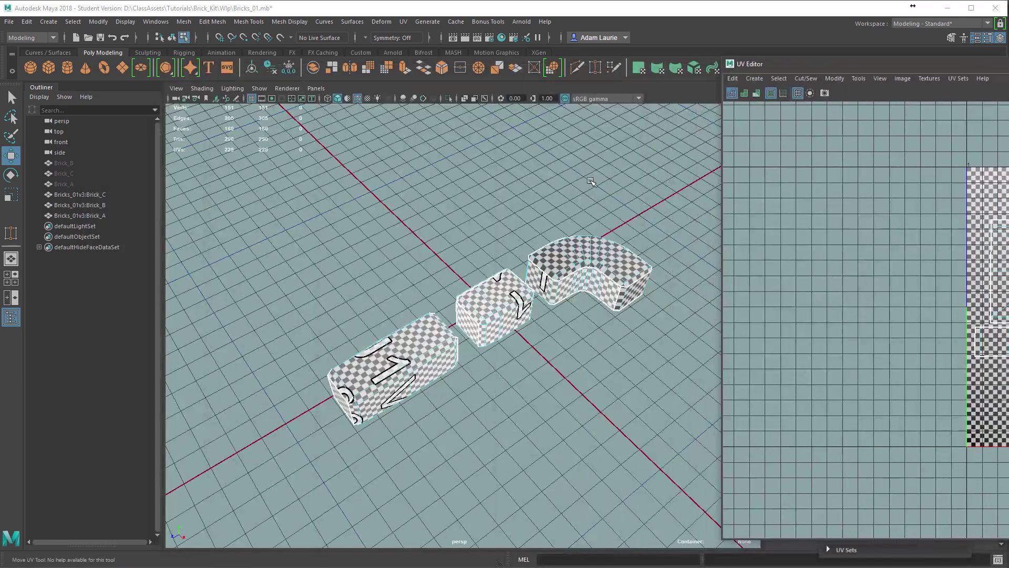
alt+right_drag(599, 266, 659, 286)
alt+drag(658, 285, 371, 251)
alt+right_drag(371, 251, 326, 239)
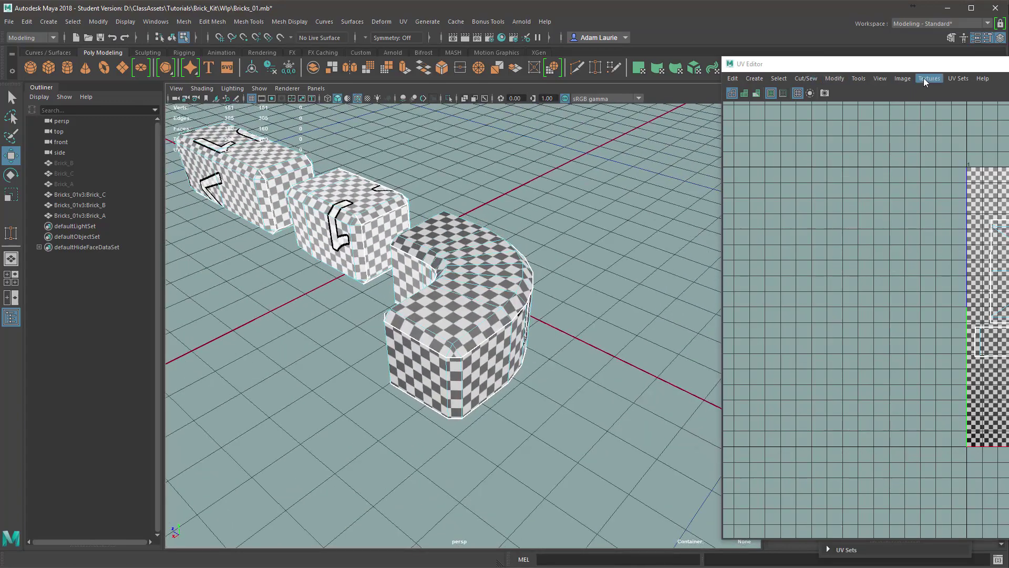
drag(927, 68, 452, 95)
click(494, 121)
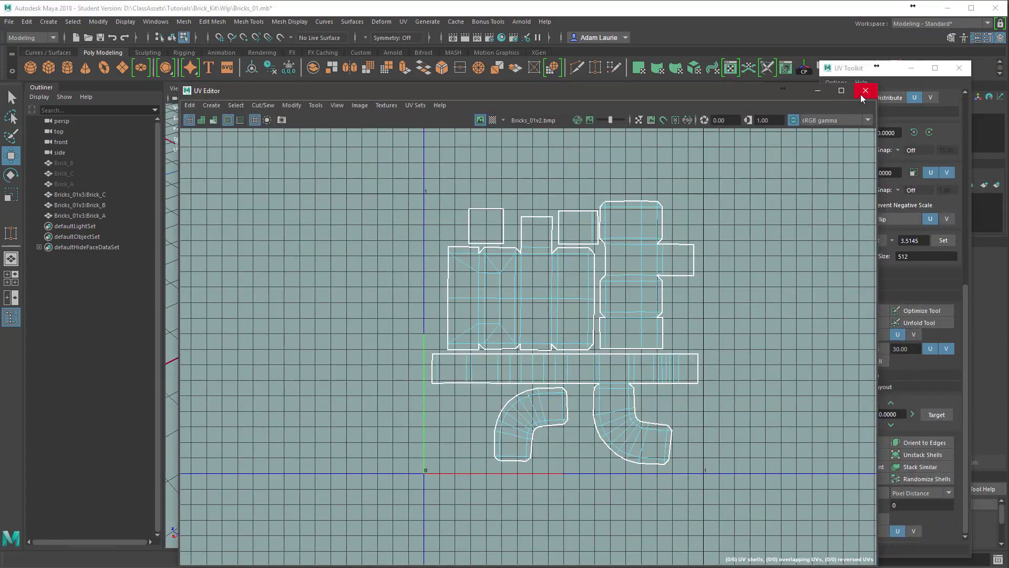
Close the UV Editor and reselect all three bricks.
click(861, 95)
alt+right_drag(466, 226, 432, 252)
right_drag(432, 252, 476, 239)
click(273, 266)
alt+right_drag(252, 271, 301, 270)
alt+drag(302, 270, 519, 229)
key(F8)
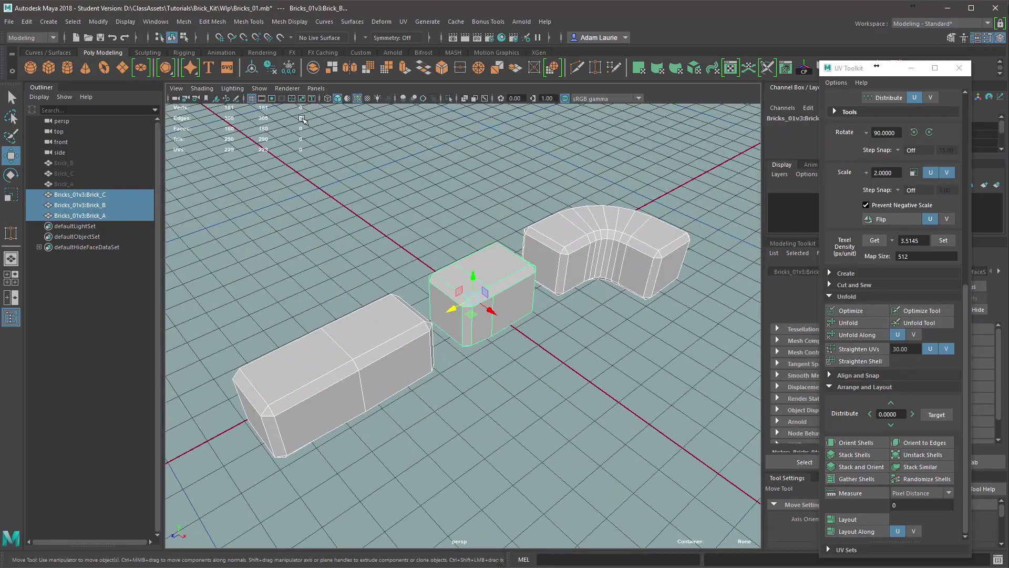
Unlock the bricks' normals and apply Soften Edge from Mesh Display.
click(289, 21)
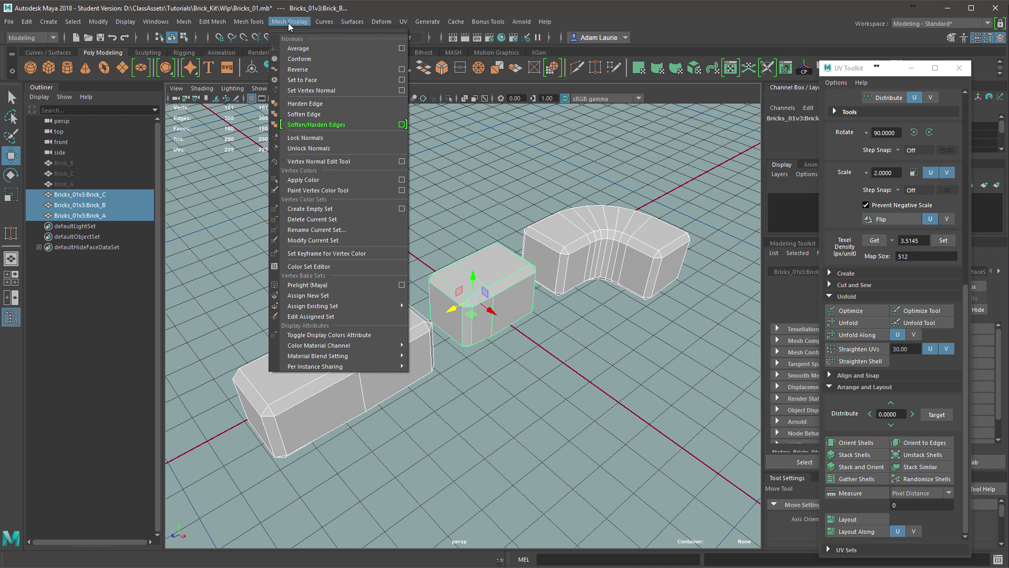
click(324, 149)
click(290, 22)
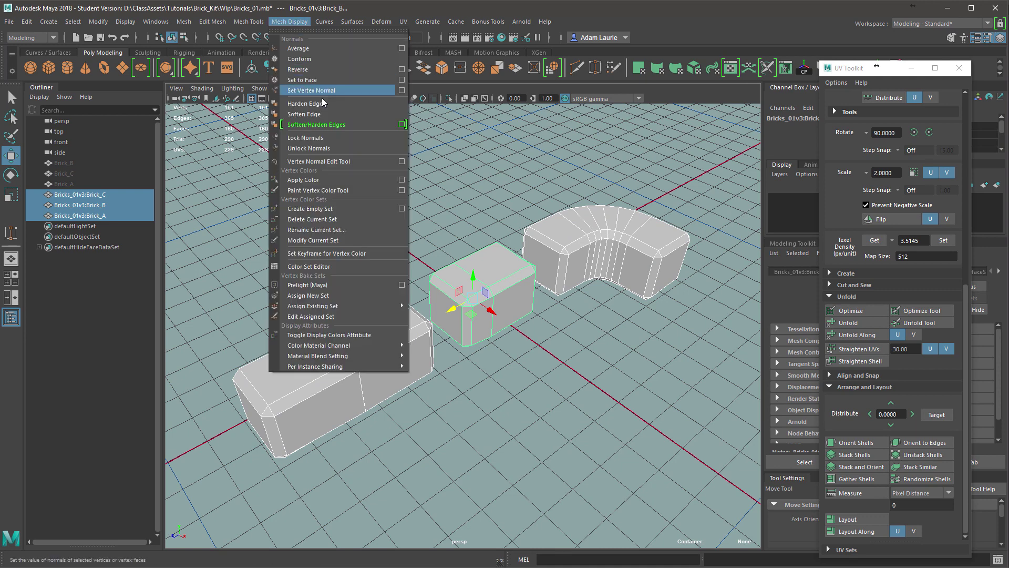
click(320, 114)
Box-select all three bricks again.
right_drag(443, 257, 484, 244)
click(500, 177)
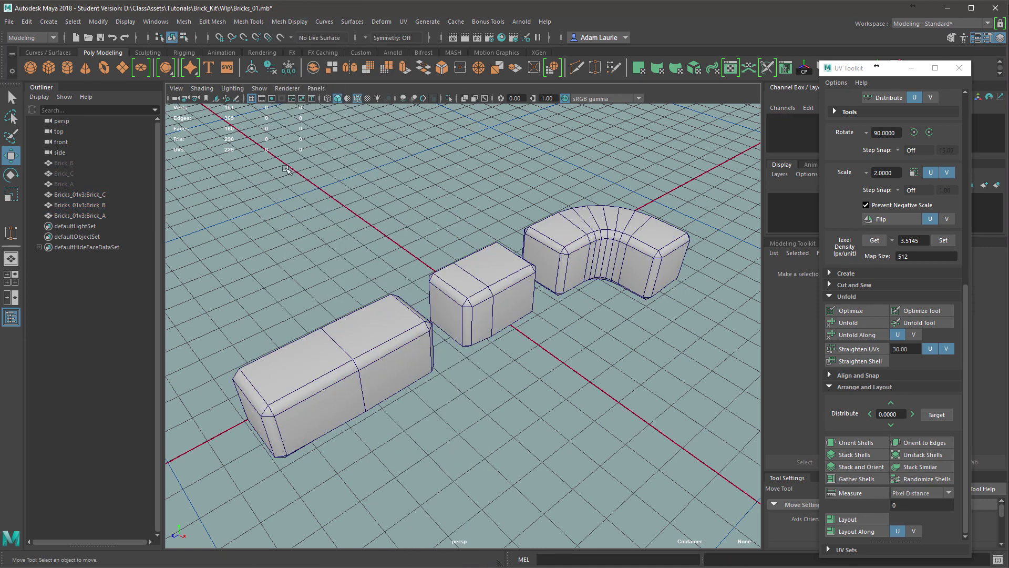
drag(305, 171, 552, 400)
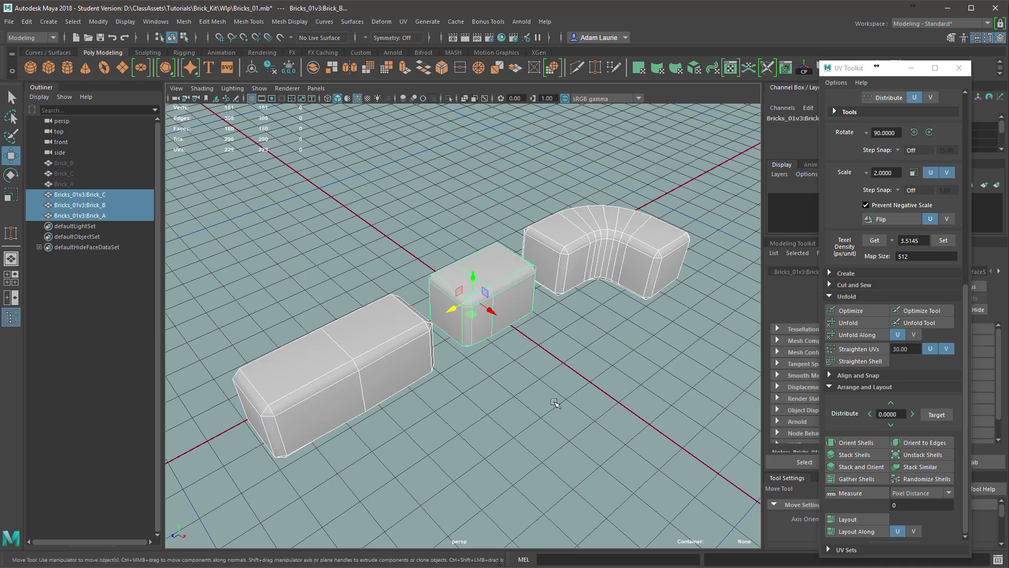
click(3, 24)
Export the selected bricks over Bricks_01v2.OBJ, confirming the replacement.
click(58, 158)
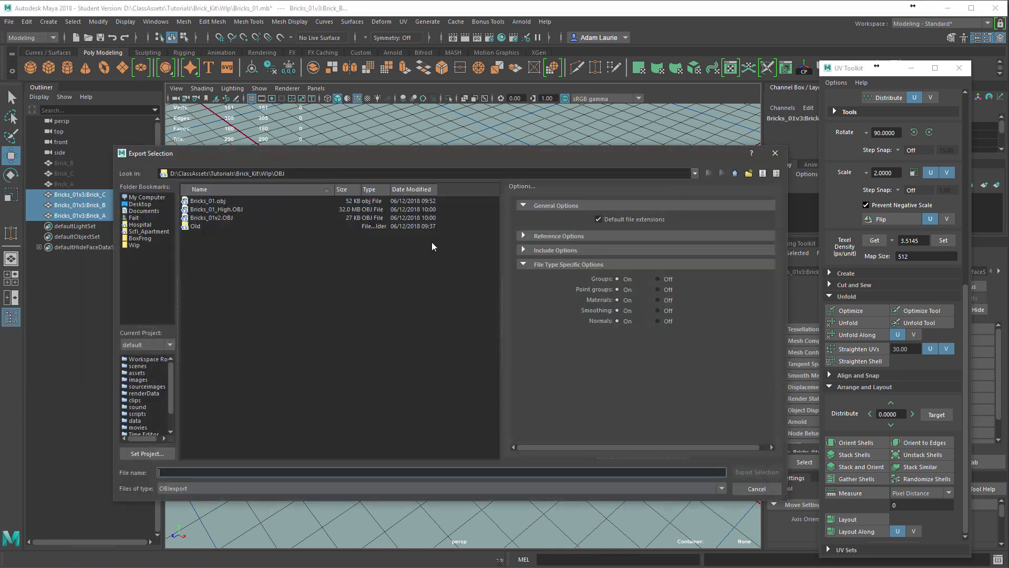
click(216, 218)
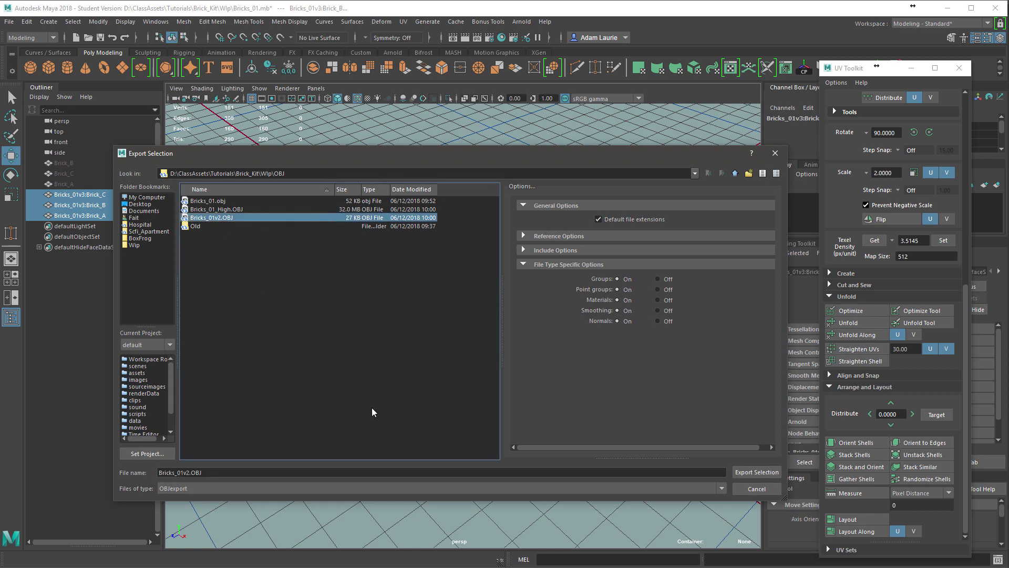
click(757, 472)
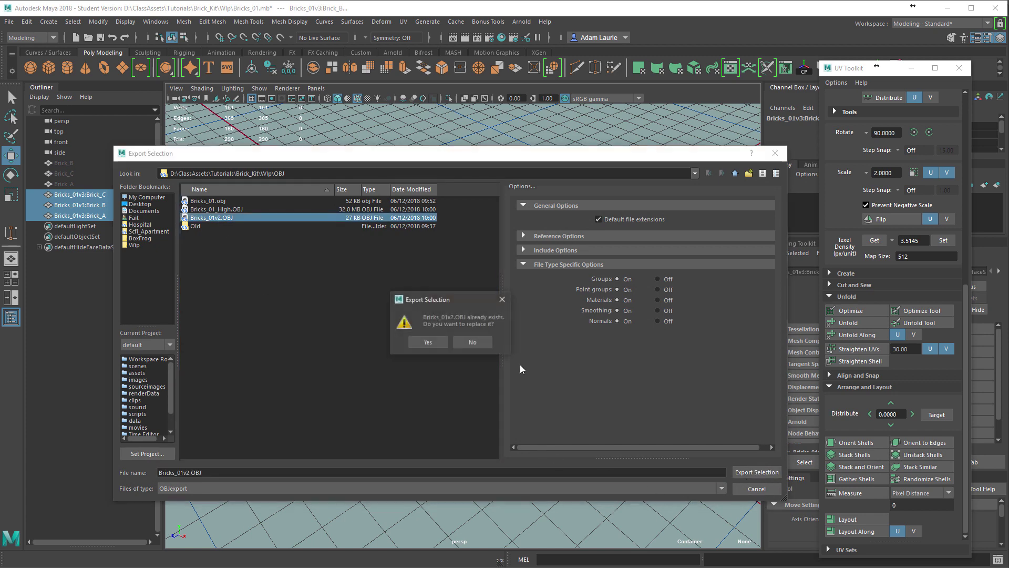
click(427, 342)
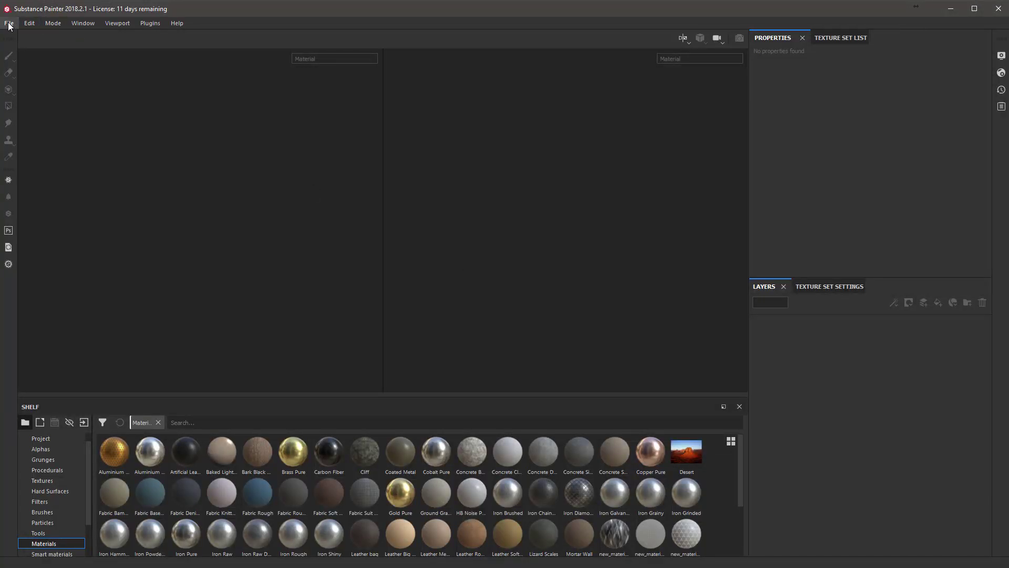
Create a new Unreal Engine 4 template project using the Bricks_01v2.OBJ mesh.
click(9, 23)
click(20, 37)
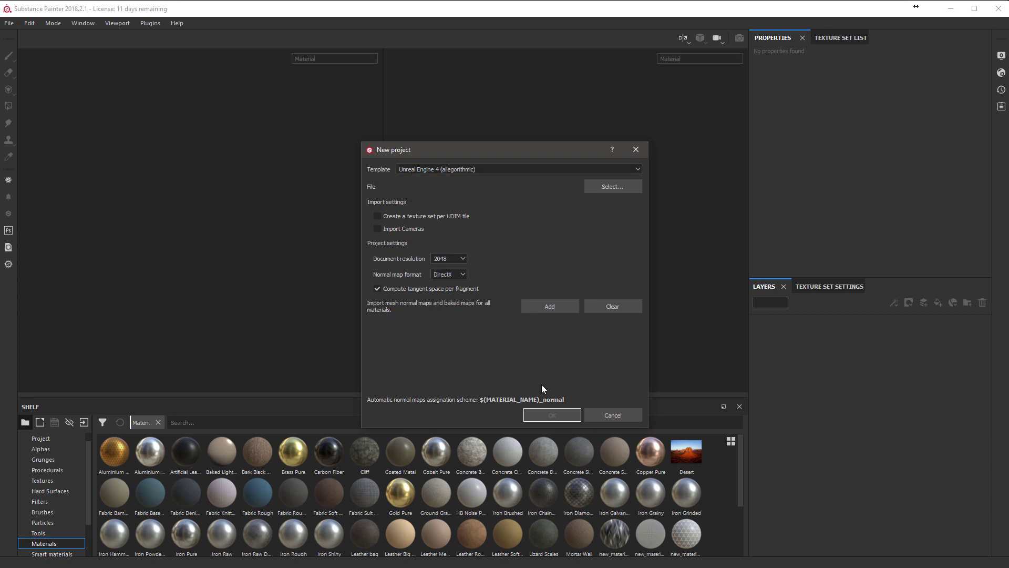
click(612, 187)
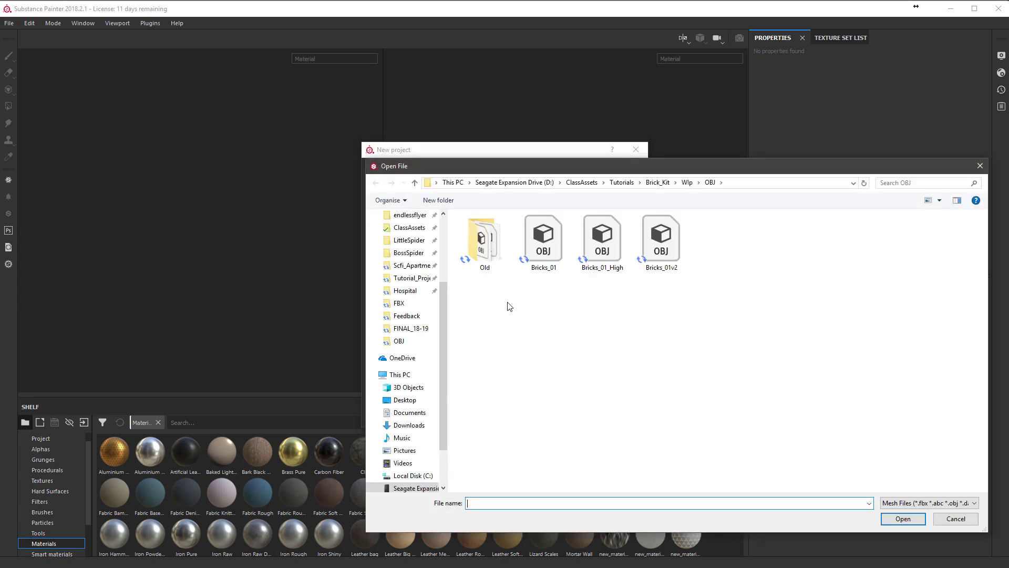
click(662, 239)
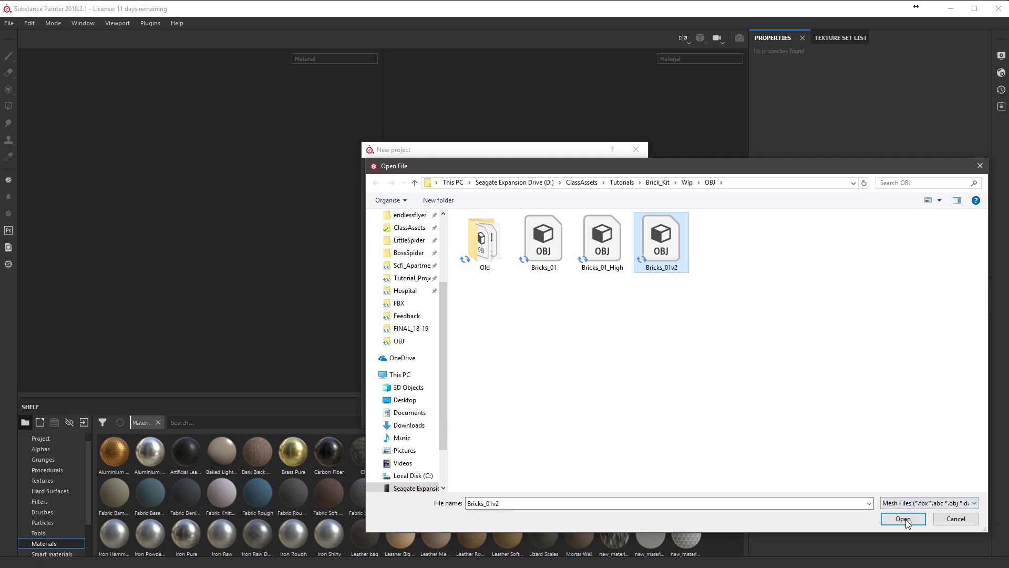
click(903, 519)
click(559, 416)
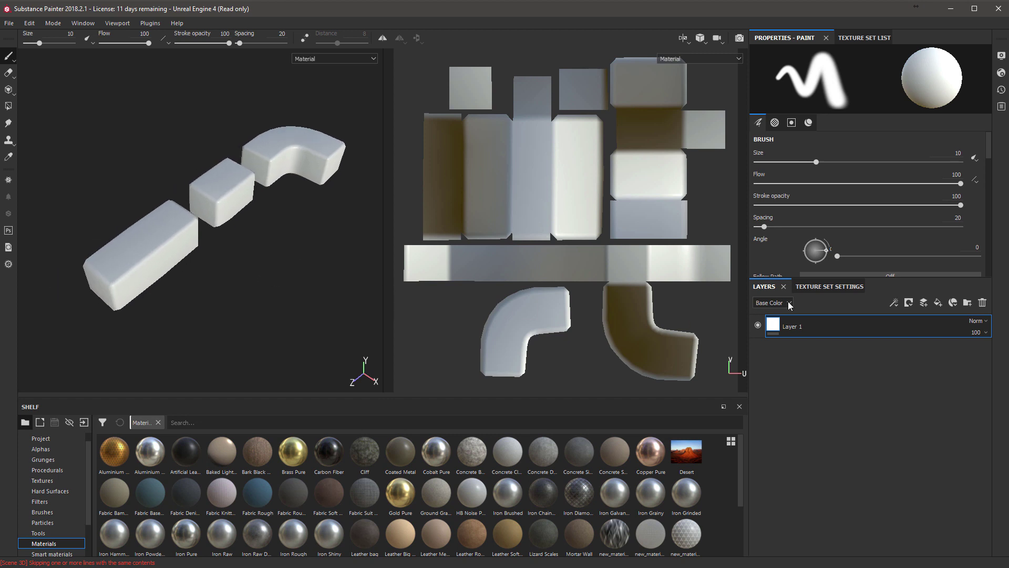
Load Bricks_01_High as the high definition mesh in the Bake Mesh Maps settings.
click(829, 286)
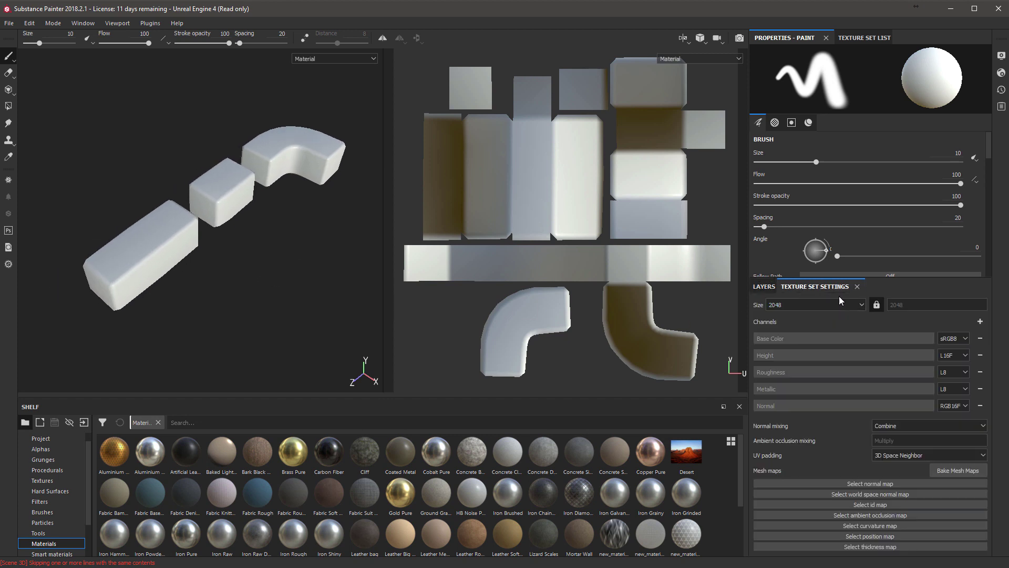
click(965, 472)
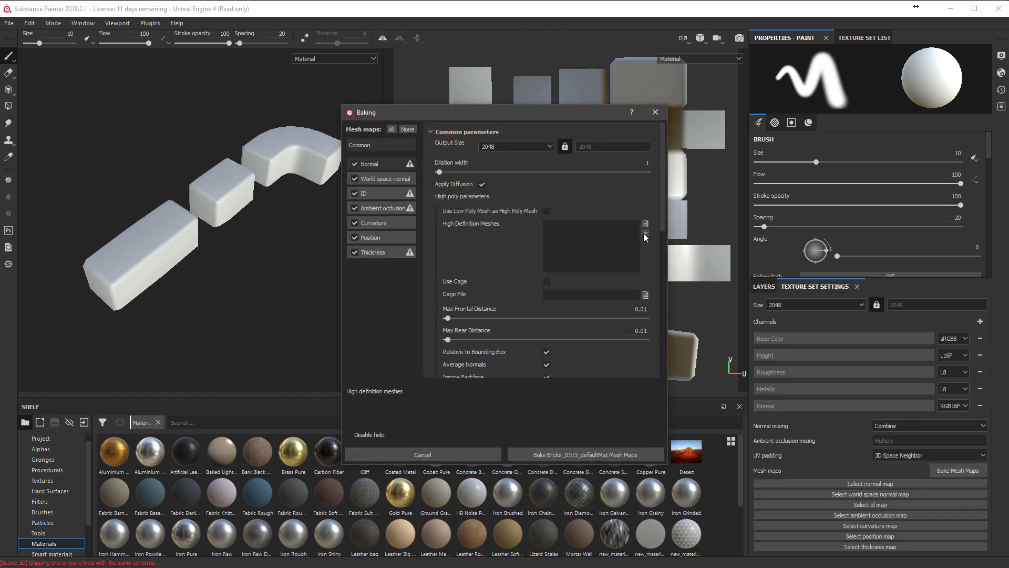
click(646, 224)
click(582, 205)
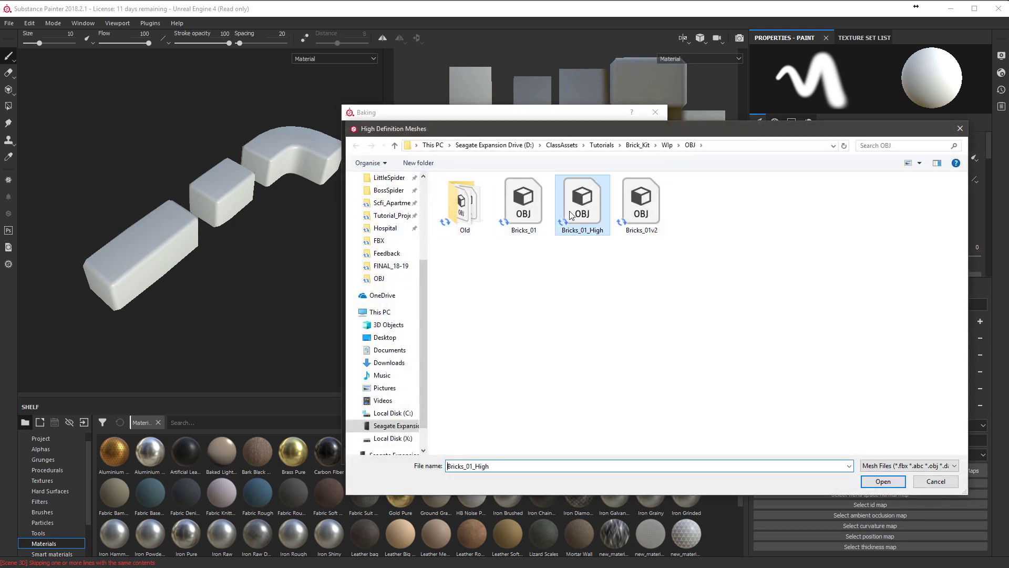
click(883, 481)
Set antialiasing to Subsampling 2x2 and output size to 2048, then bake.
scroll(504, 258, down, 2)
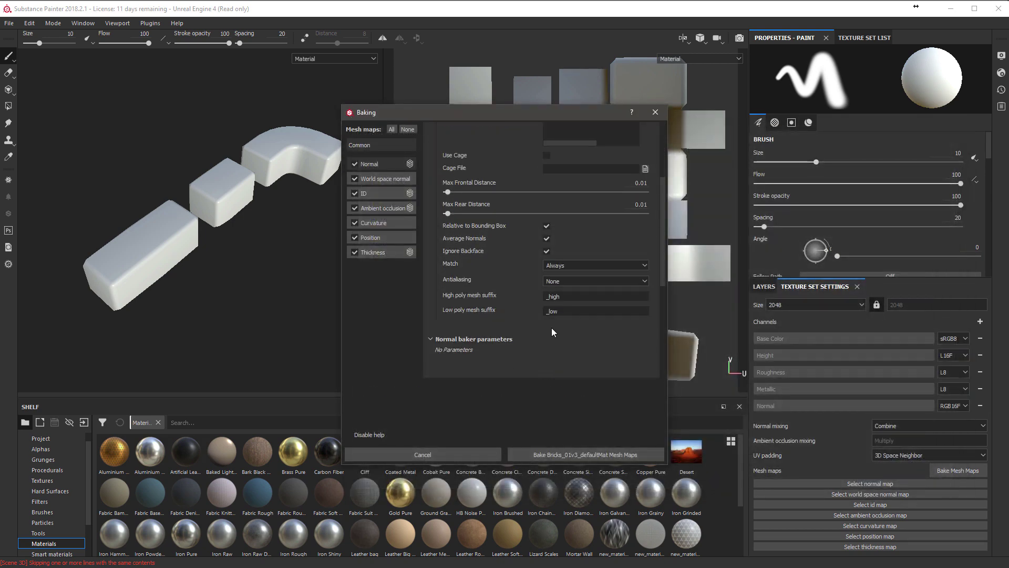
click(557, 283)
click(562, 297)
scroll(523, 281, up, 4)
click(501, 147)
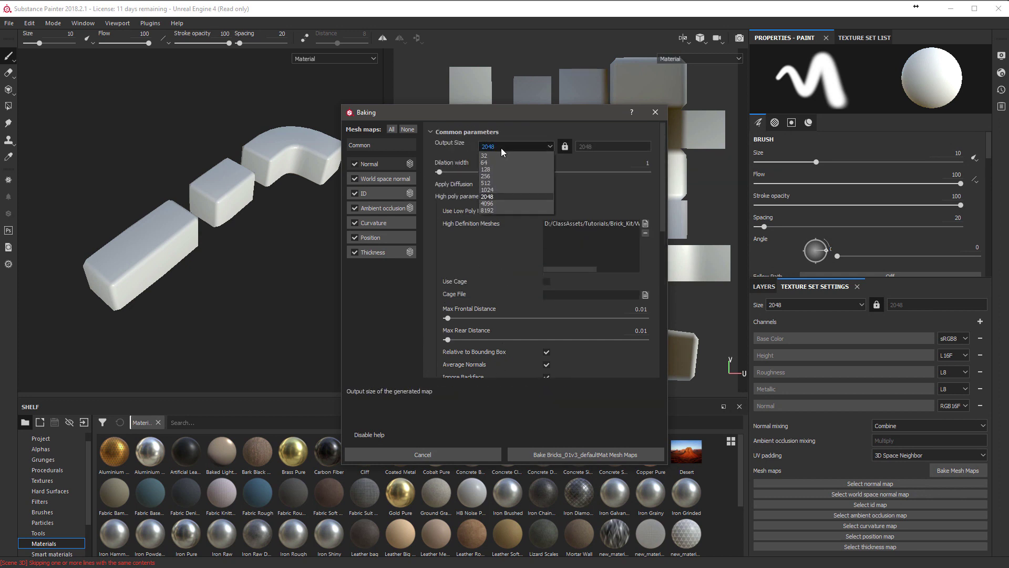
click(499, 196)
scroll(500, 278, down, 6)
click(574, 454)
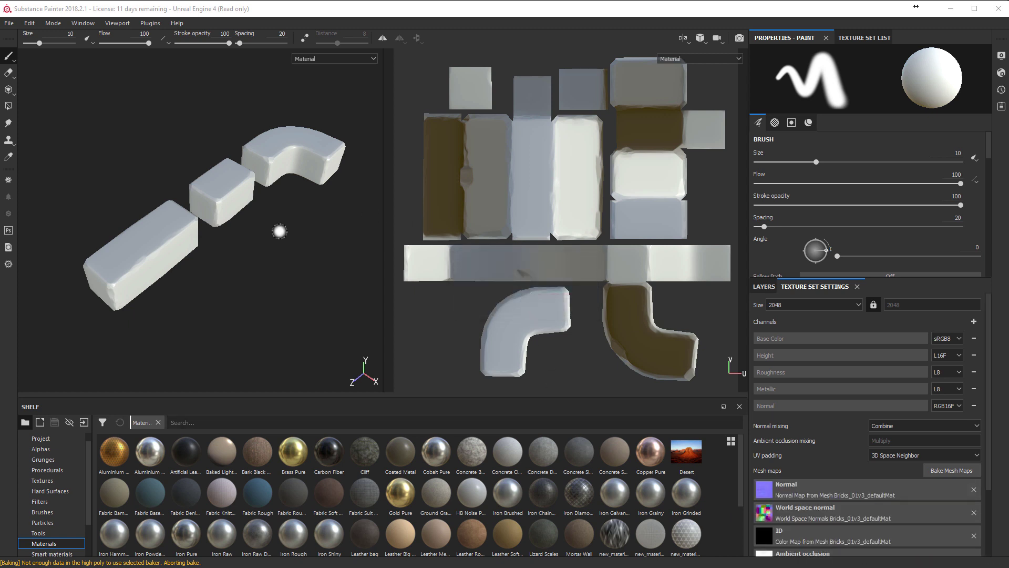
Orbit and zoom around the bricks and bent piece to check the bake, then show the Layers panel.
alt+drag(280, 231, 343, 185)
scroll(275, 244, up, 3)
scroll(330, 222, up, 1)
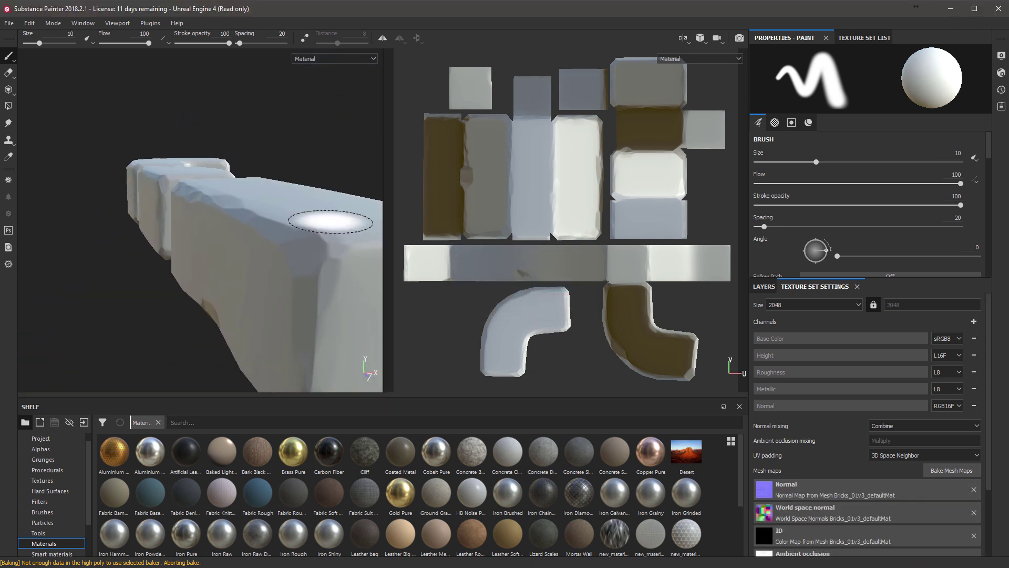
alt+drag(330, 223, 208, 204)
alt+middle_drag(207, 204, 236, 177)
scroll(54, 207, down, 3)
alt+drag(237, 178, 123, 263)
alt+middle_drag(181, 177, 230, 267)
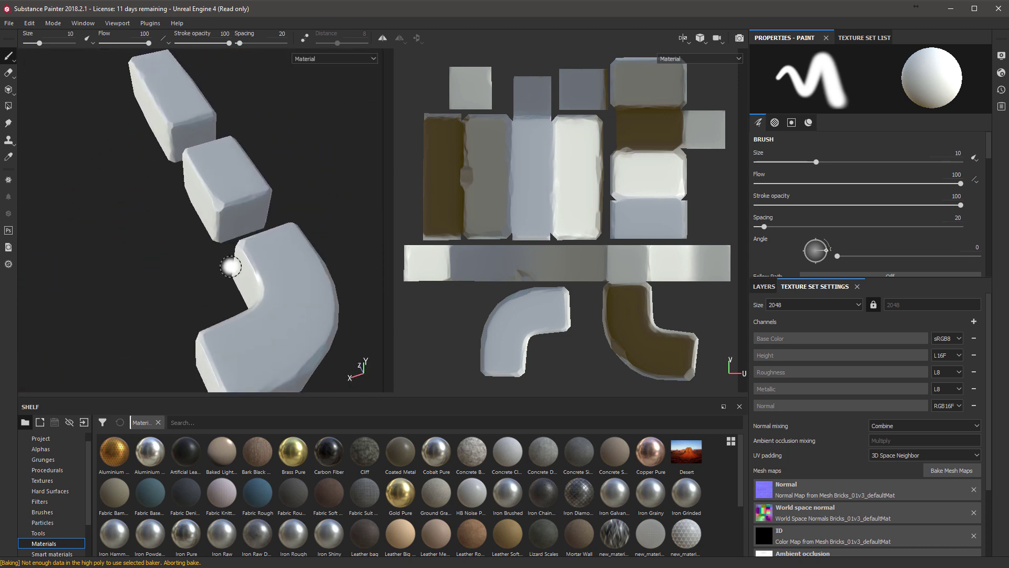
alt+drag(231, 267, 273, 220)
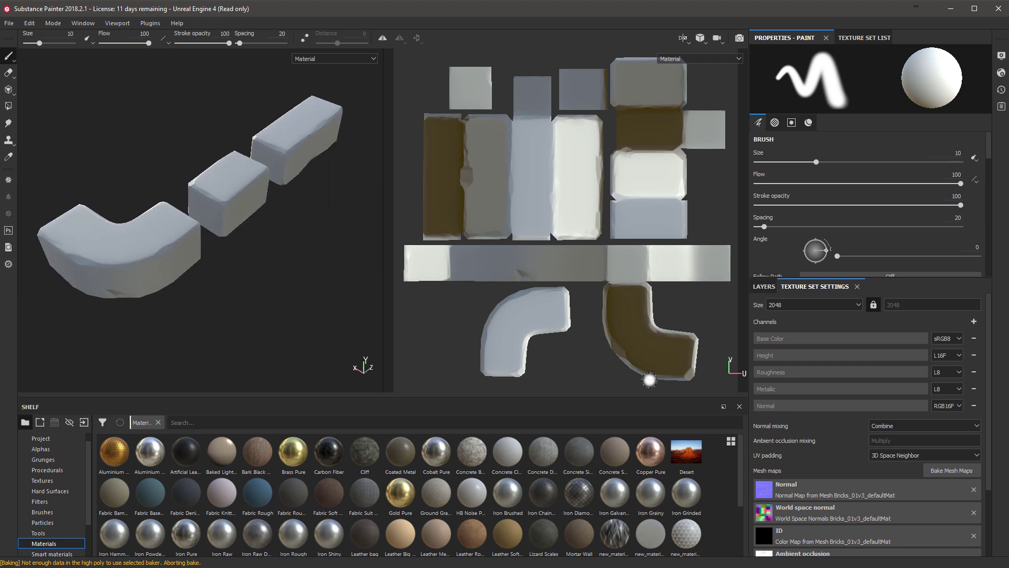
click(763, 287)
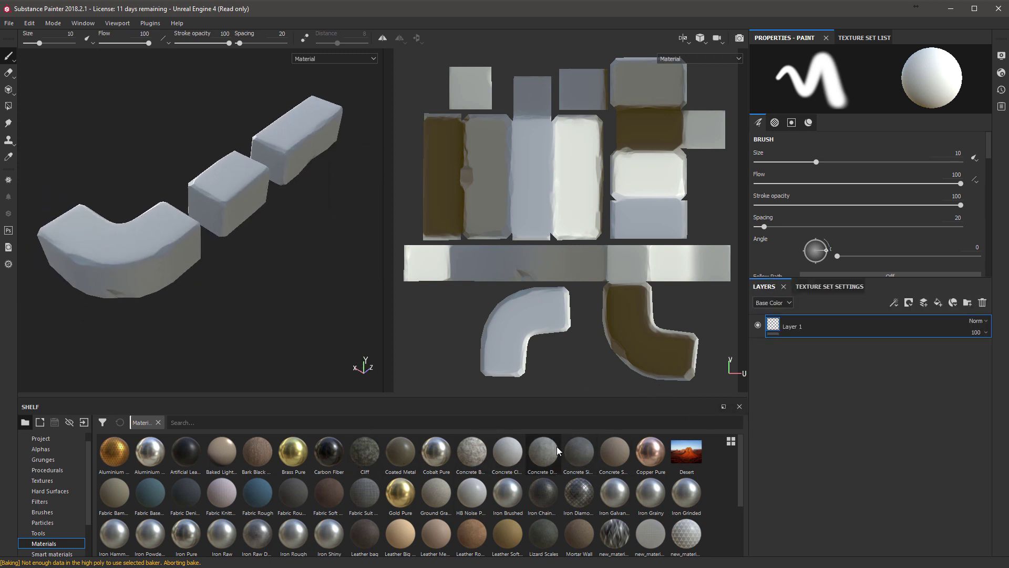
Drop the Concrete Simple material onto Layer 1 and darken its concrete colour.
drag(578, 450, 825, 318)
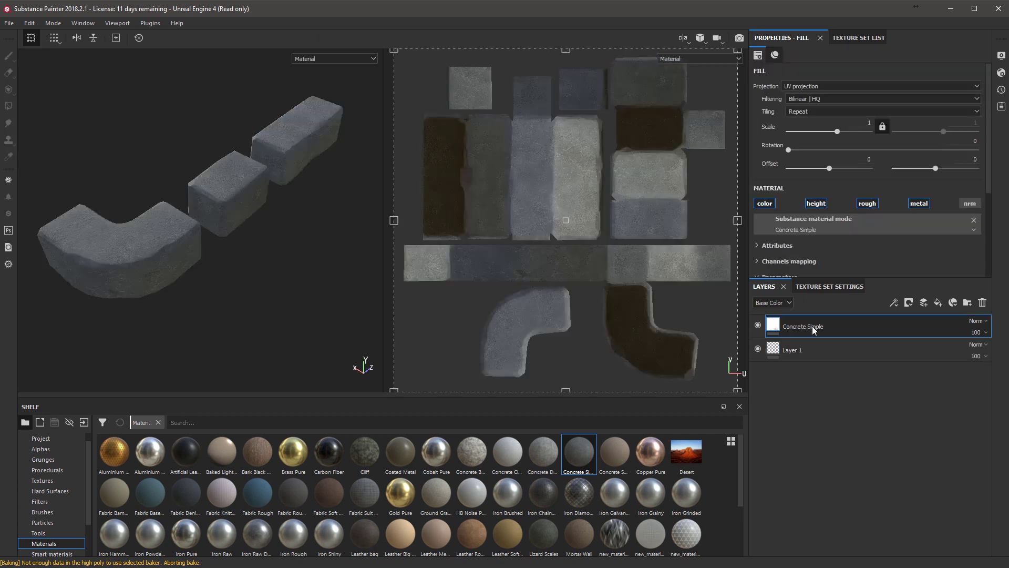
scroll(226, 273, up, 1)
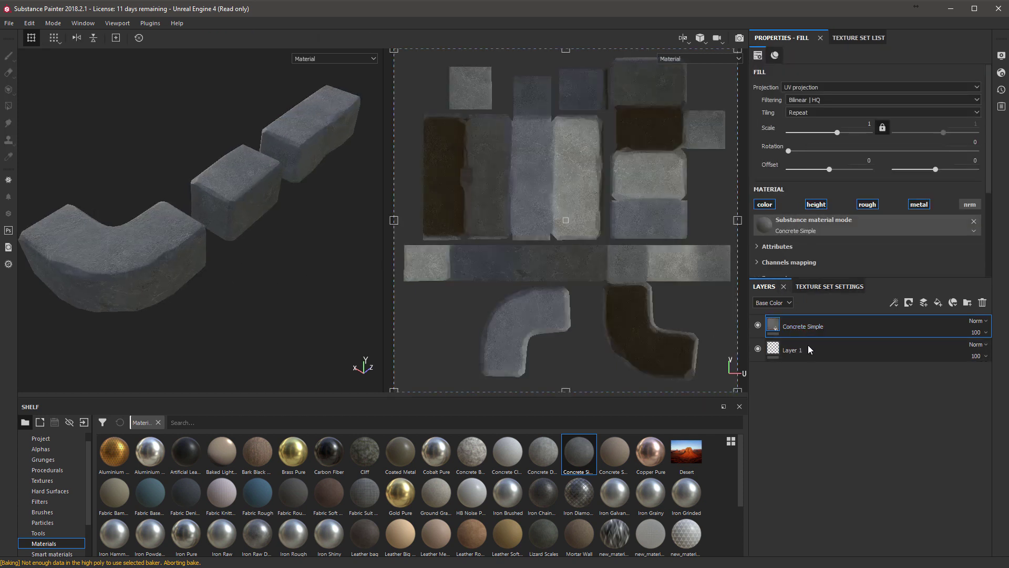
scroll(847, 156, down, 3)
click(848, 168)
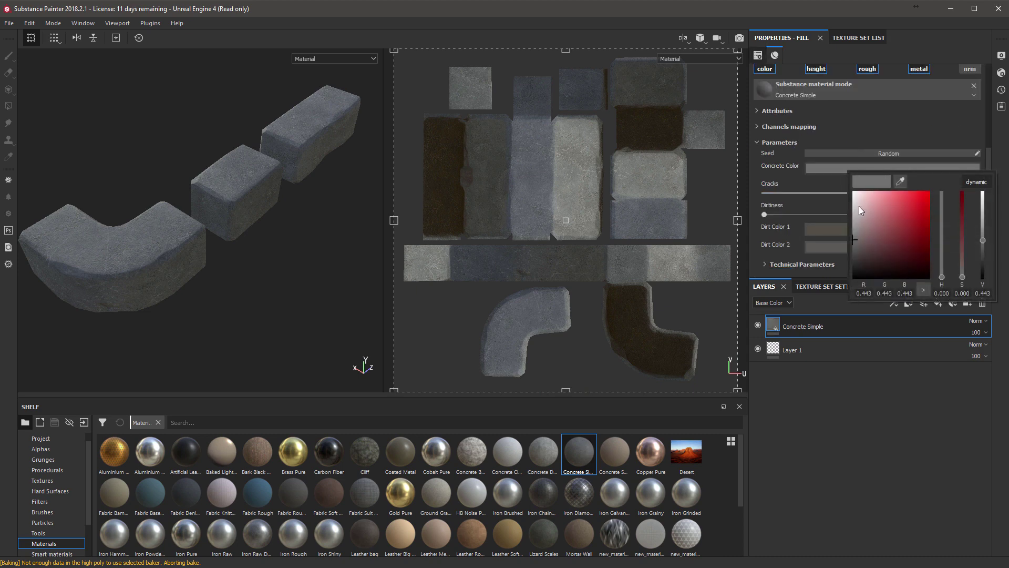
drag(857, 242, 850, 259)
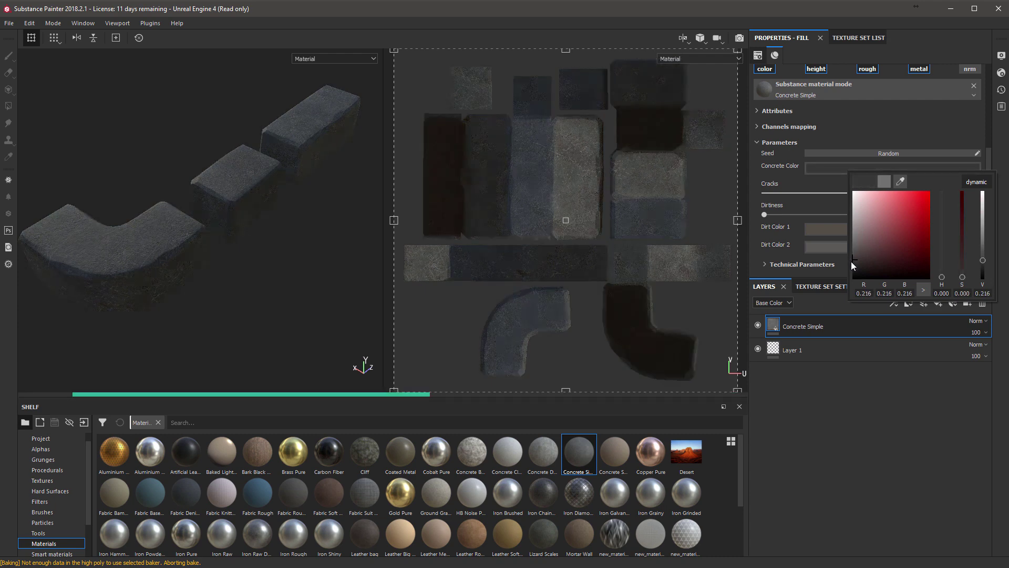
Duplicate the Concrete Simple layer as Concrete Simple copy 1 and edit its concrete colour.
right_click(818, 333)
click(862, 158)
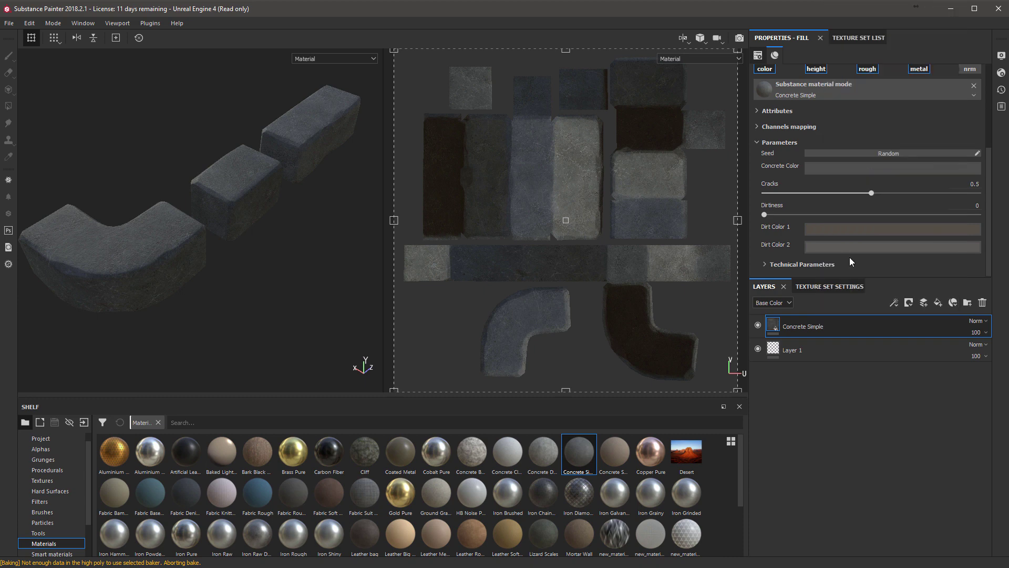
click(852, 169)
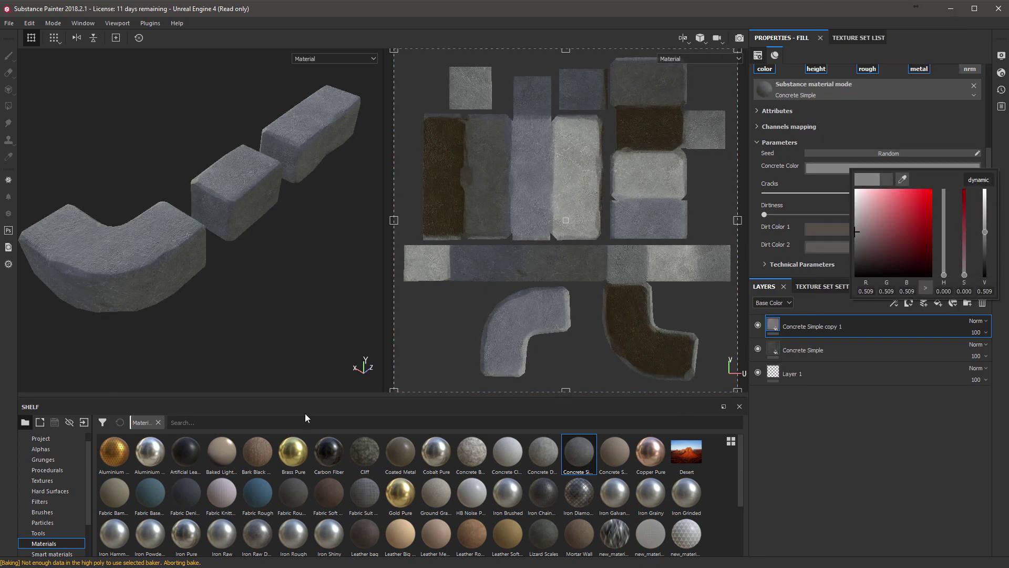
Apply the Edges Uber smart mask from the Shelf to Concrete Simple copy 1.
click(58, 555)
scroll(90, 496, down, 1)
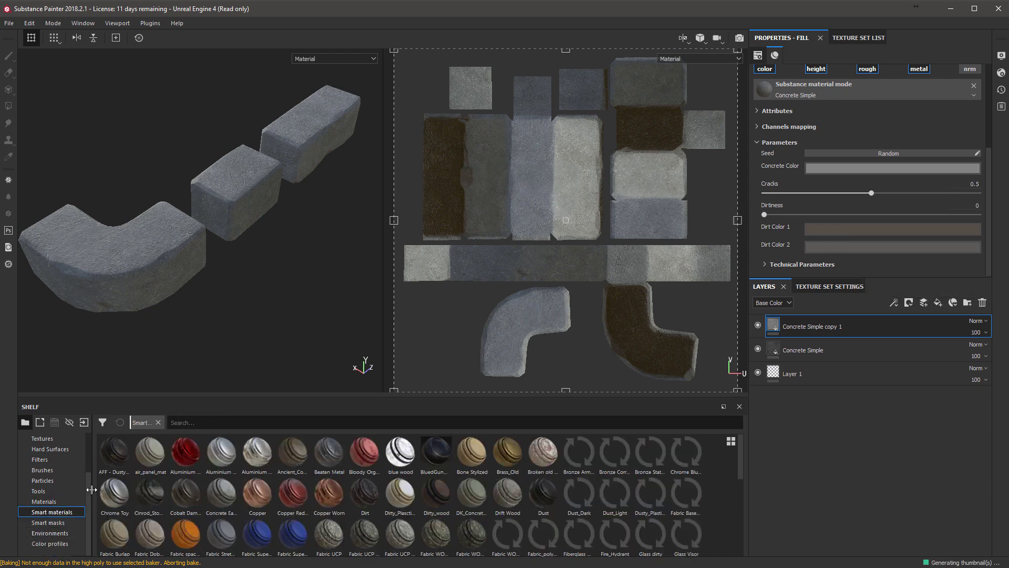
click(61, 522)
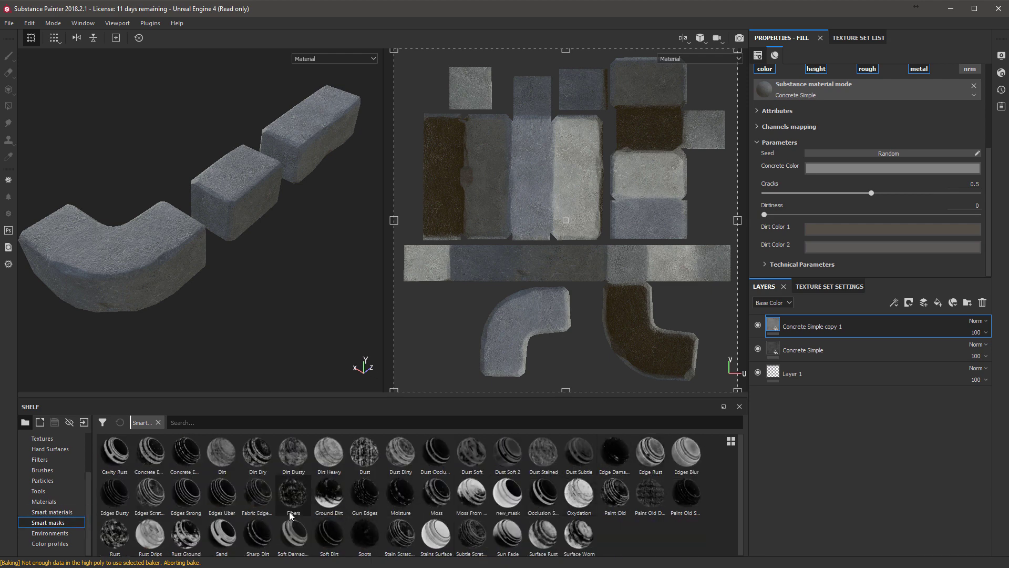
mouse_move(209, 489)
mouse_down()
mouse_move(551, 407)
mouse_move(783, 321)
mouse_move(801, 330)
mouse_up()
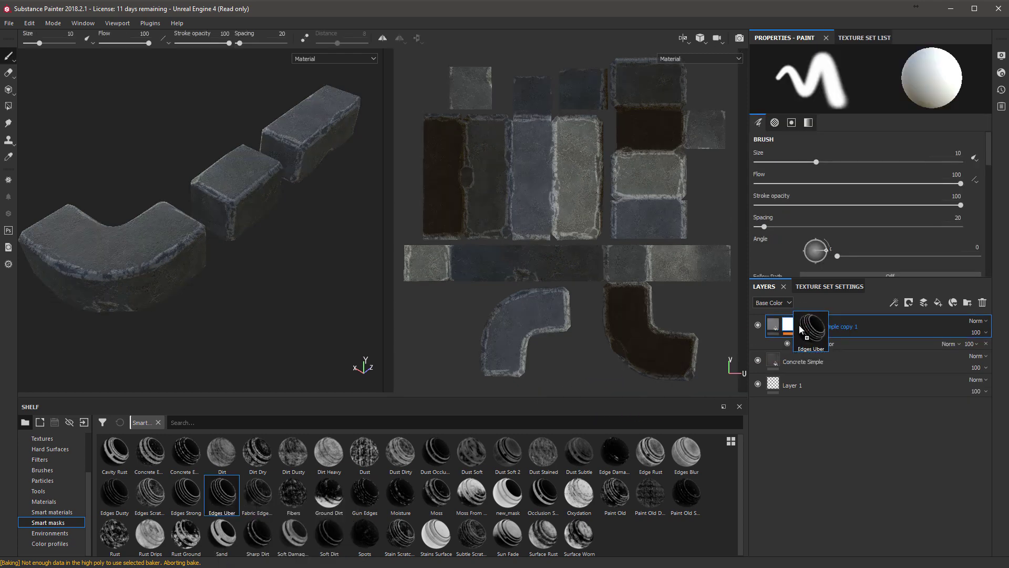
Set the mask's Global Balance to about 0.65 and Global Contrast to 0.07, then inspect the edges.
click(841, 343)
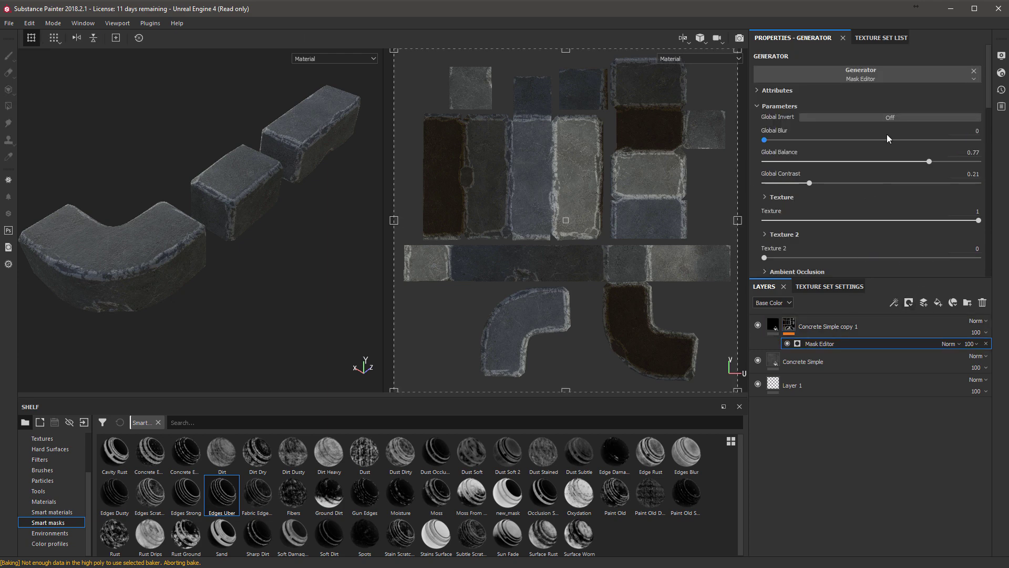
drag(953, 162, 910, 162)
drag(811, 187, 779, 192)
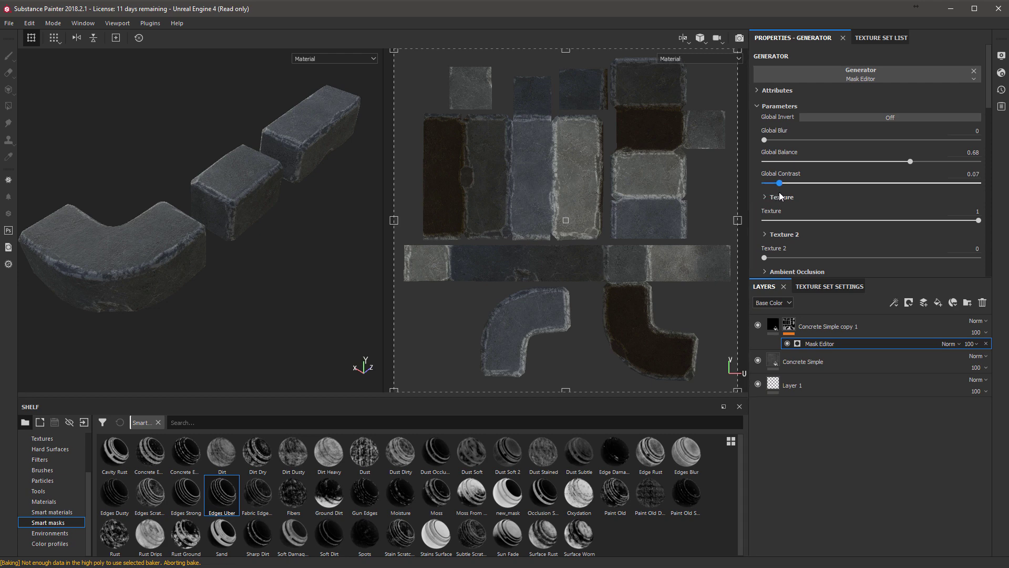
mouse_move(910, 162)
mouse_down()
mouse_move(928, 162)
mouse_move(903, 162)
mouse_up()
alt+drag(273, 232, 331, 245)
alt+right_drag(331, 245, 337, 267)
alt+drag(337, 267, 341, 271)
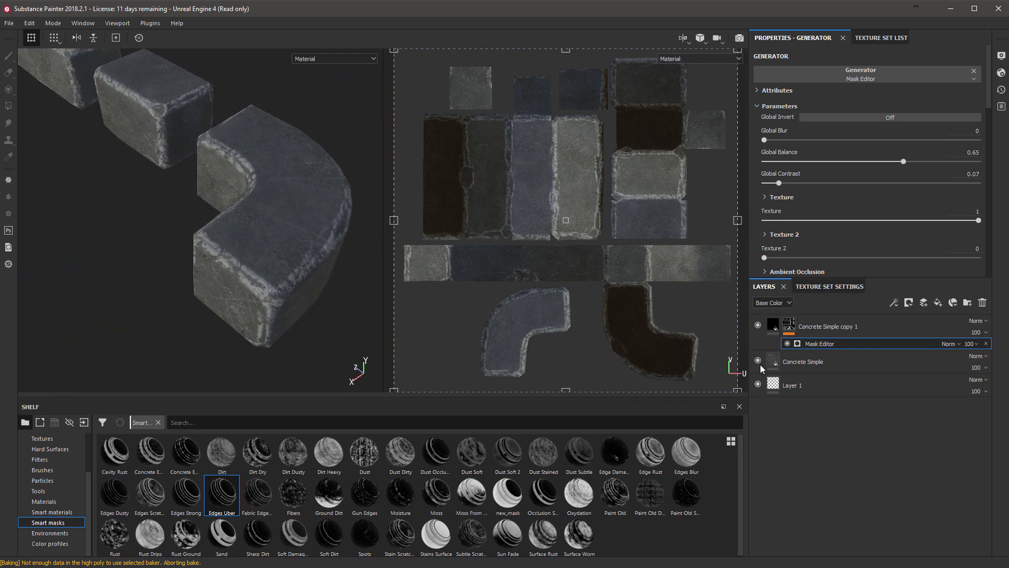
Lighten the base Concrete Simple layer's Concrete Color from 0.371 to a neutral 0.383 grey.
click(792, 367)
scroll(844, 241, down, 3)
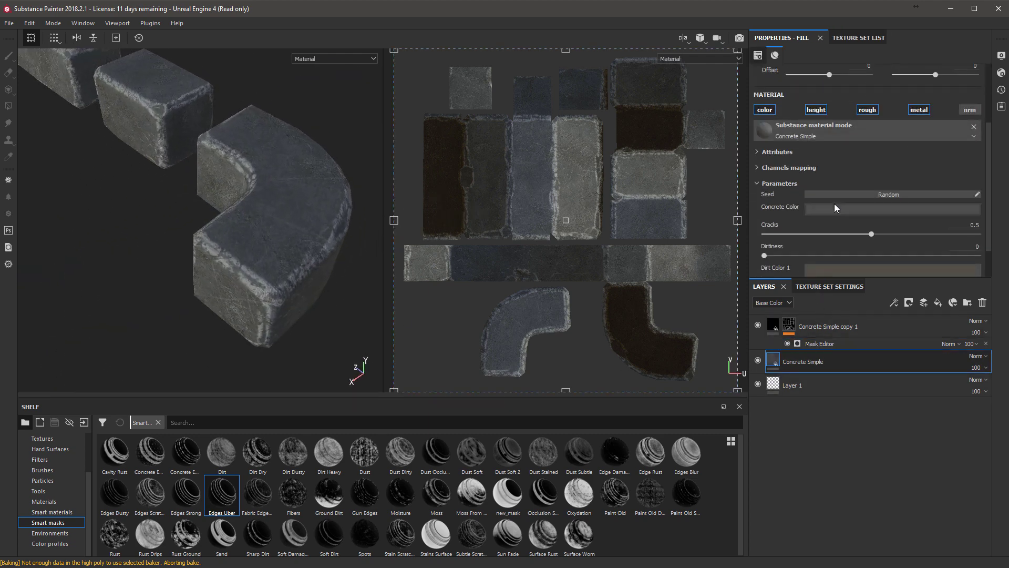
click(835, 208)
click(840, 293)
drag(840, 293, 832, 286)
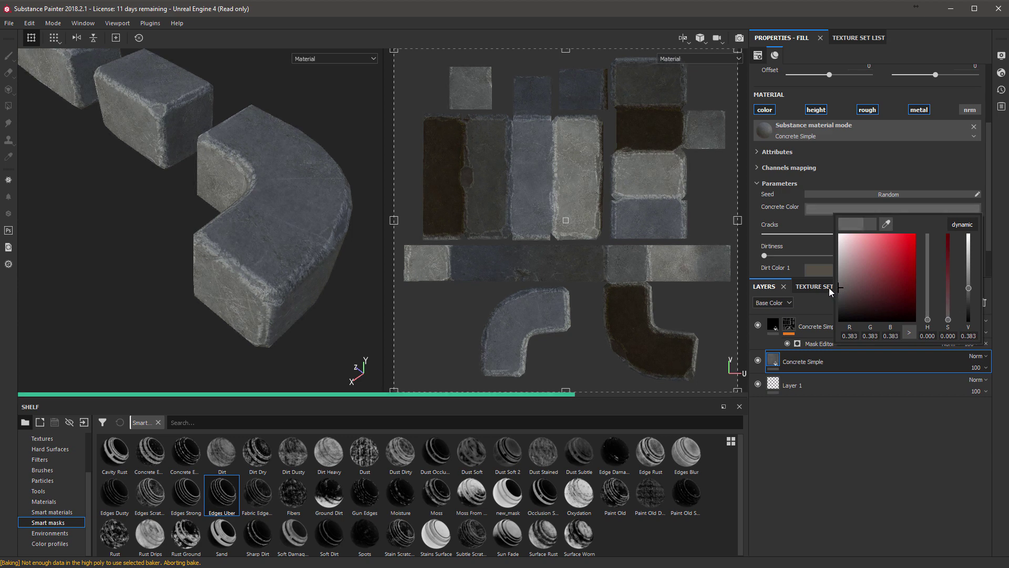
Orbit, pan and zoom around all three blocks to check the lighter concrete.
alt+right_drag(188, 201, 184, 184)
alt+drag(184, 184, 270, 169)
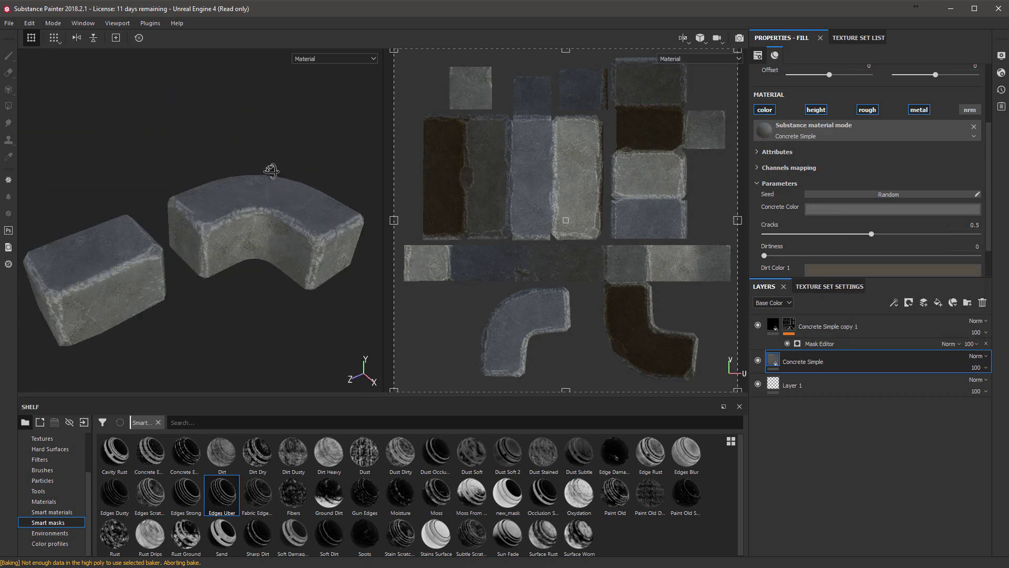
alt+middle_drag(270, 169, 362, 103)
alt+right_drag(362, 103, 140, 171)
alt+middle_drag(187, 181, 205, 212)
alt+drag(205, 211, 307, 225)
alt+middle_drag(308, 225, 286, 212)
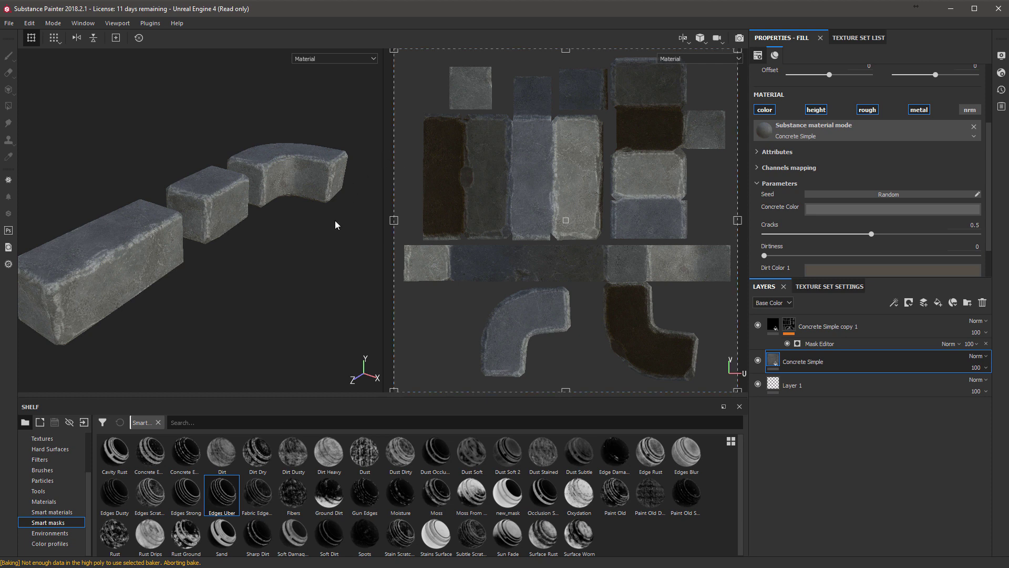
alt+drag(337, 225, 154, 152)
In Export Textures, create a new Textures folder inside Brick_Kit for the output.
click(9, 23)
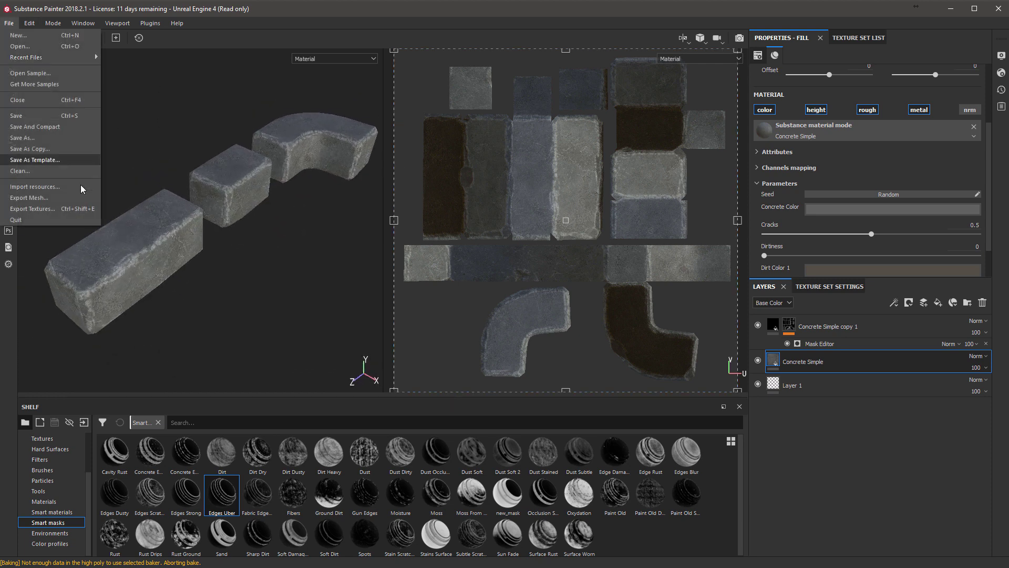
click(58, 209)
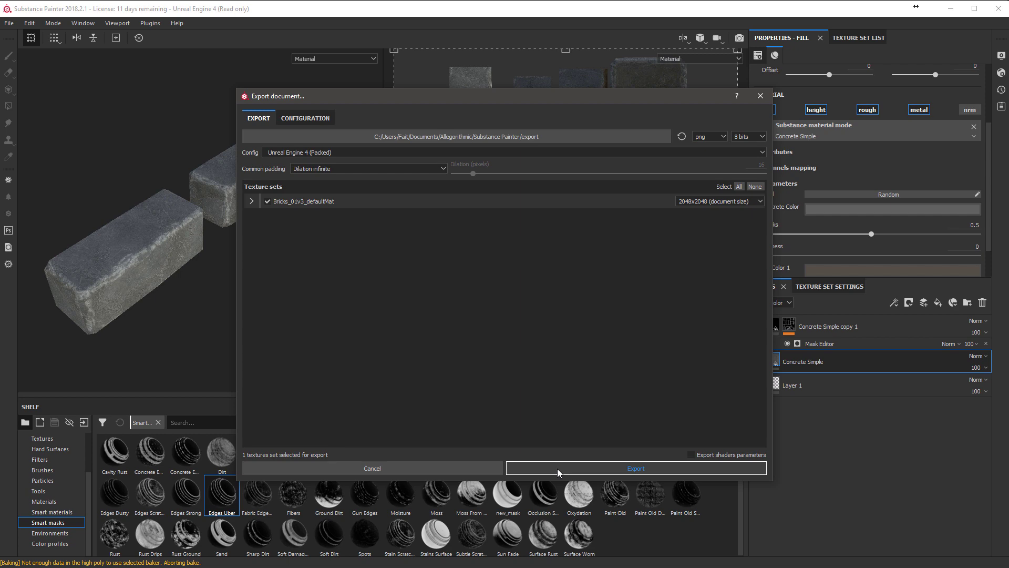
click(516, 137)
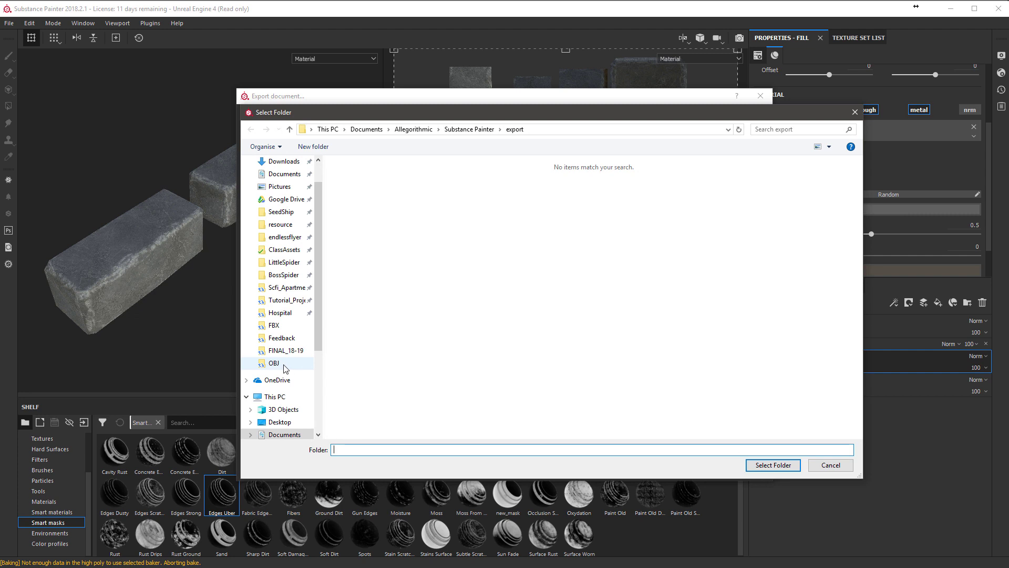
click(284, 363)
click(533, 129)
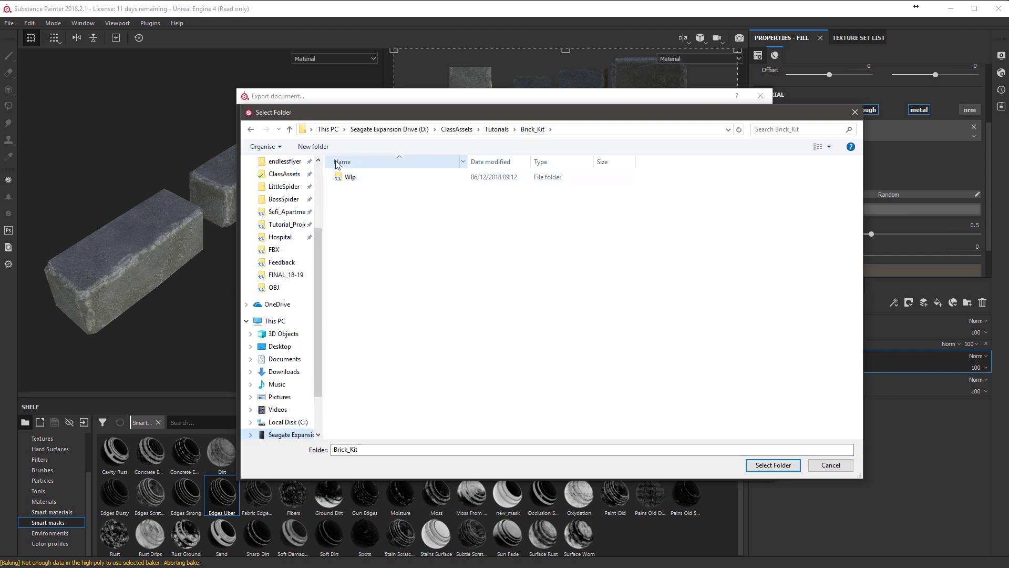
click(323, 148)
text(Textures)
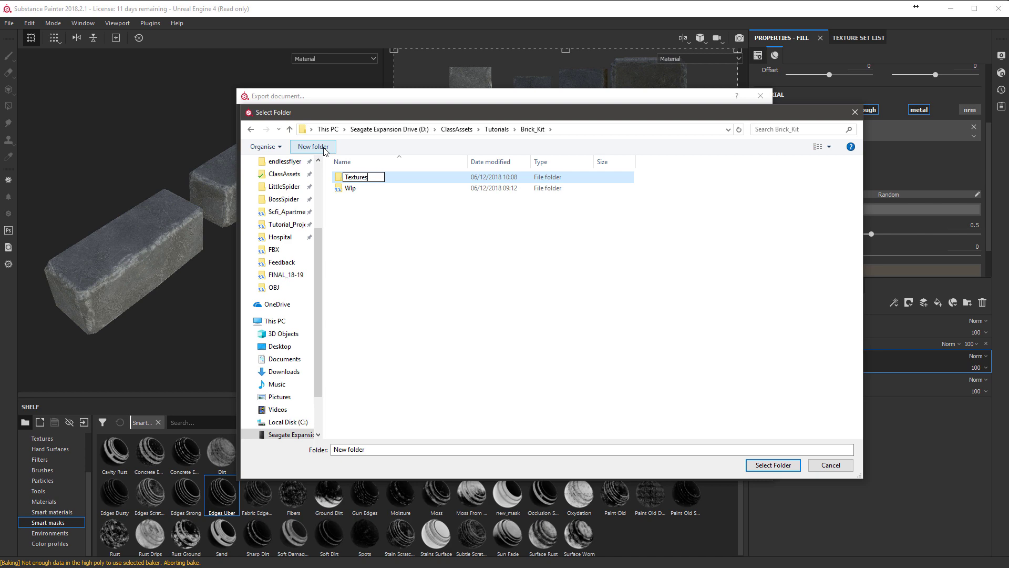
key(Return)
double_click(362, 179)
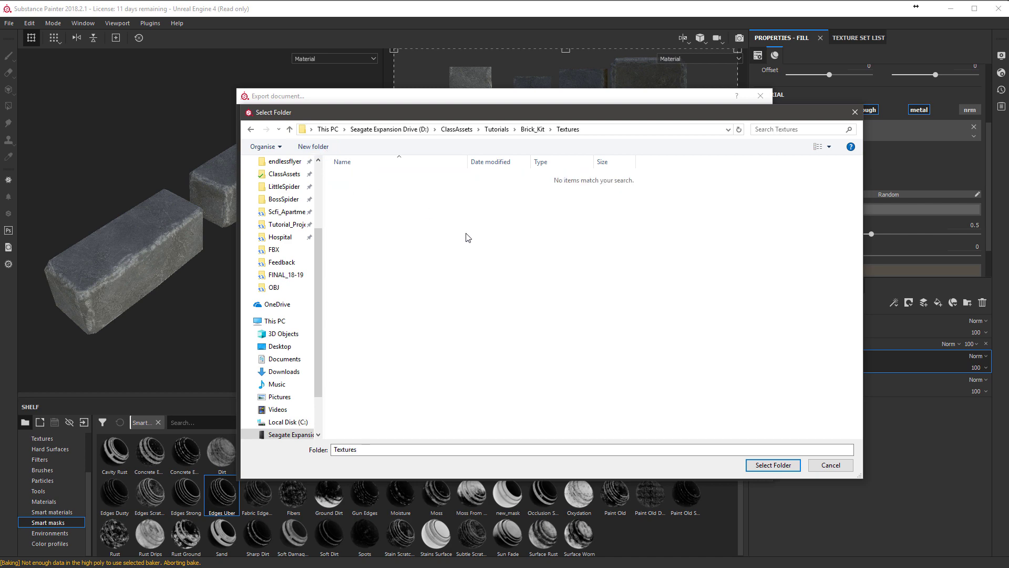
Export the brick textures as Unreal Engine 4 packed PNGs into the Textures folder.
click(773, 465)
click(656, 464)
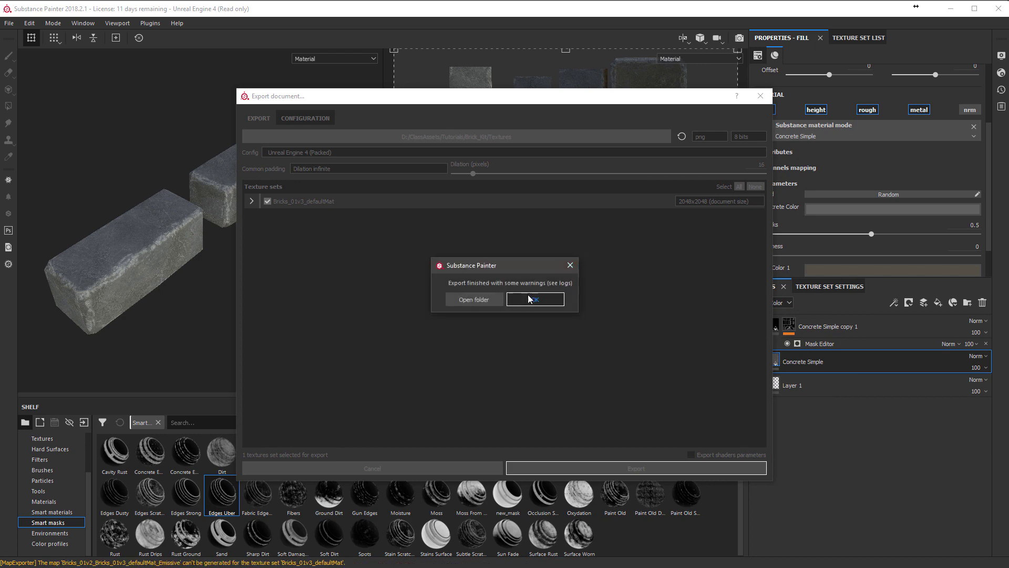
click(528, 298)
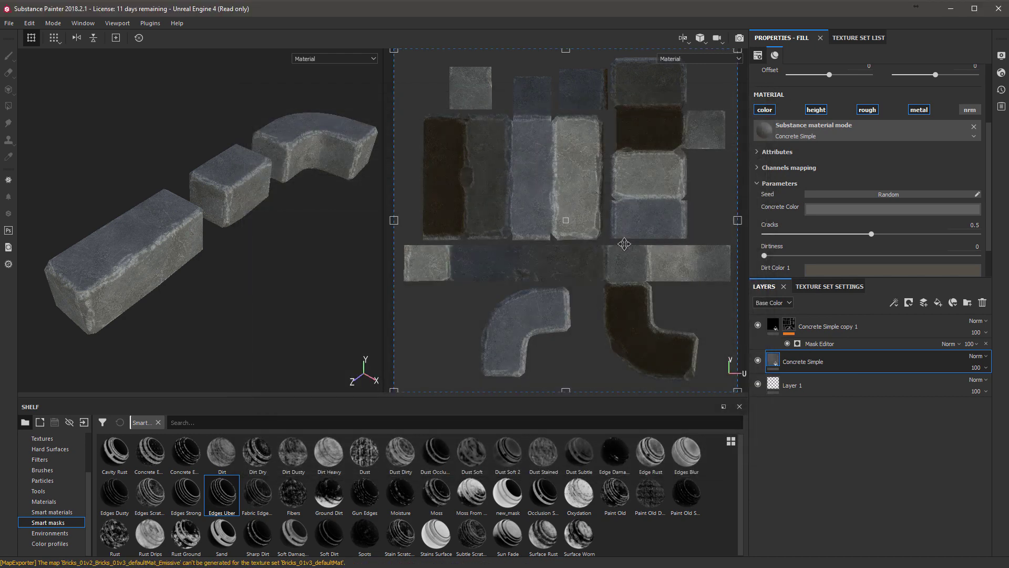
Switch back to Maya, marquee-select the three Bricks_01v3 meshes and tumble around them.
click(950, 9)
drag(439, 354, 418, 418)
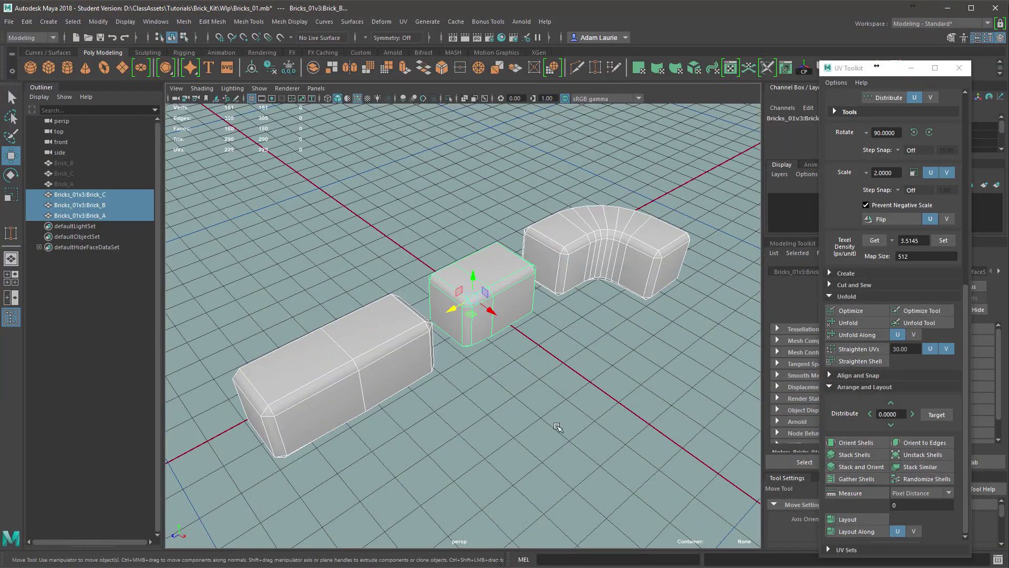
alt+drag(558, 426, 588, 410)
alt+right_drag(594, 410, 500, 391)
alt+drag(501, 392, 485, 382)
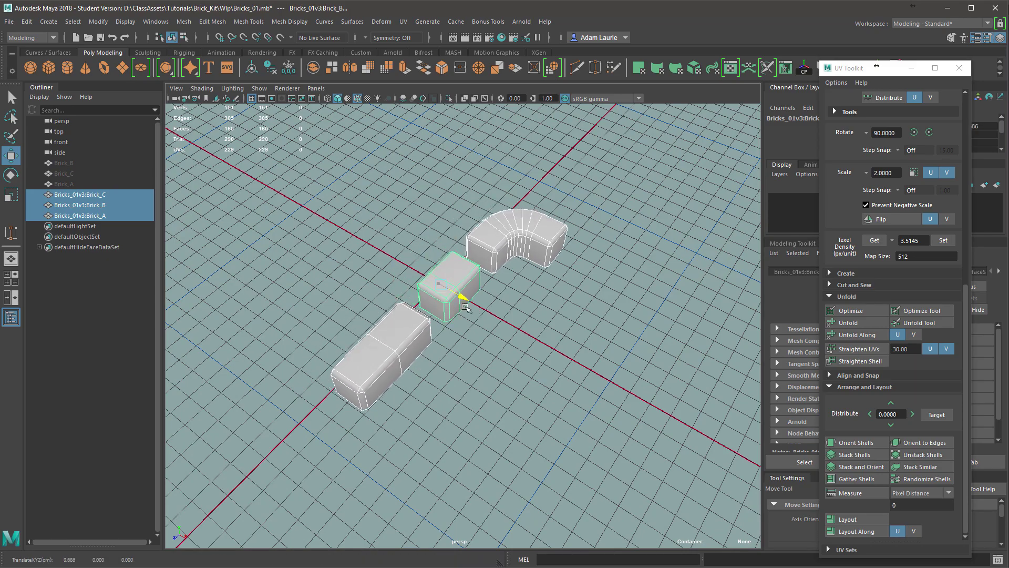
alt+drag(462, 295, 525, 398)
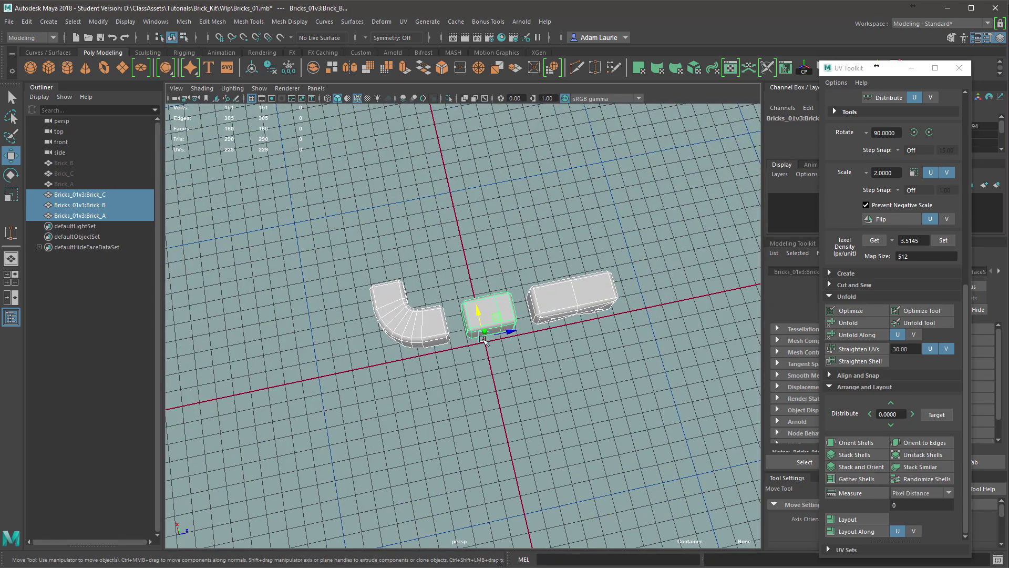
alt+drag(559, 257, 449, 255)
click(502, 316)
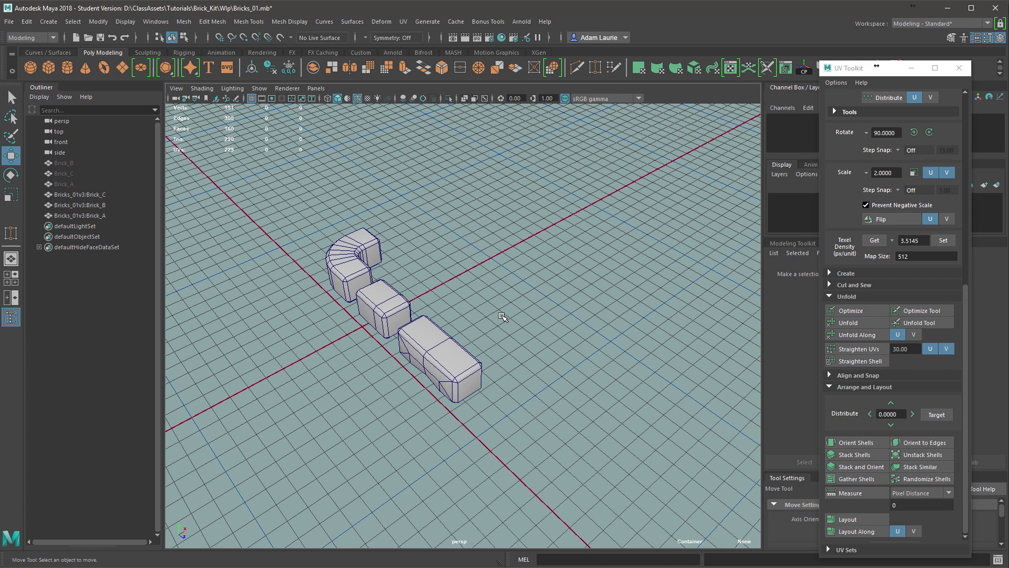
Reselect all three brick meshes and view them from low, angled and top-down positions.
drag(500, 267, 360, 374)
alt+drag(374, 385, 484, 341)
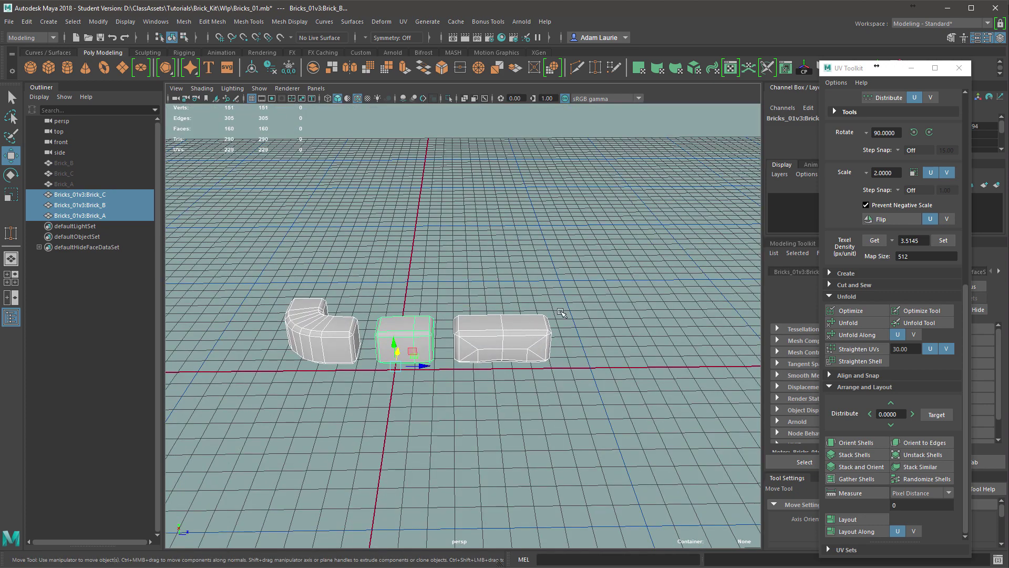
alt+drag(586, 326, 601, 351)
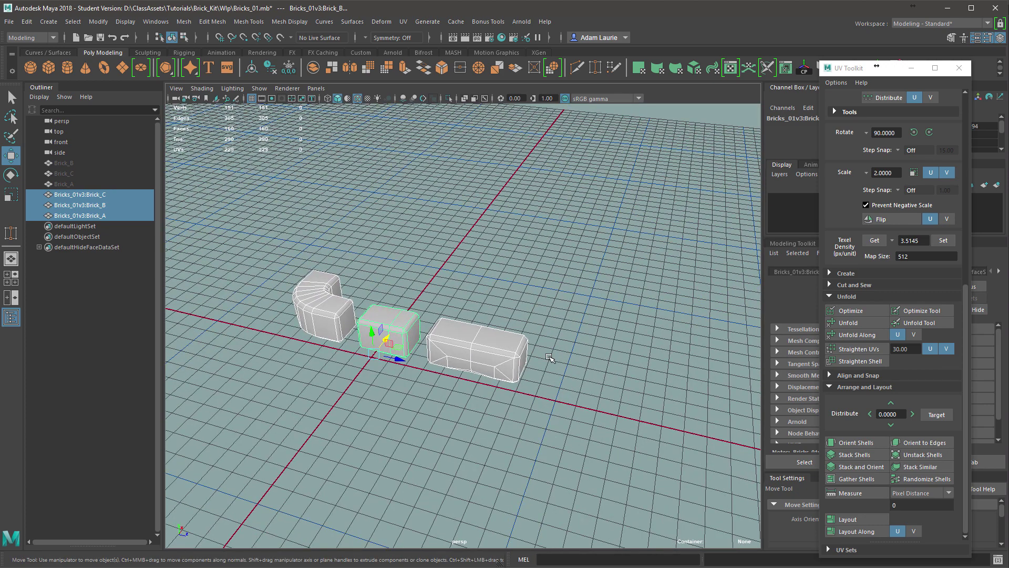
alt+drag(471, 254, 459, 291)
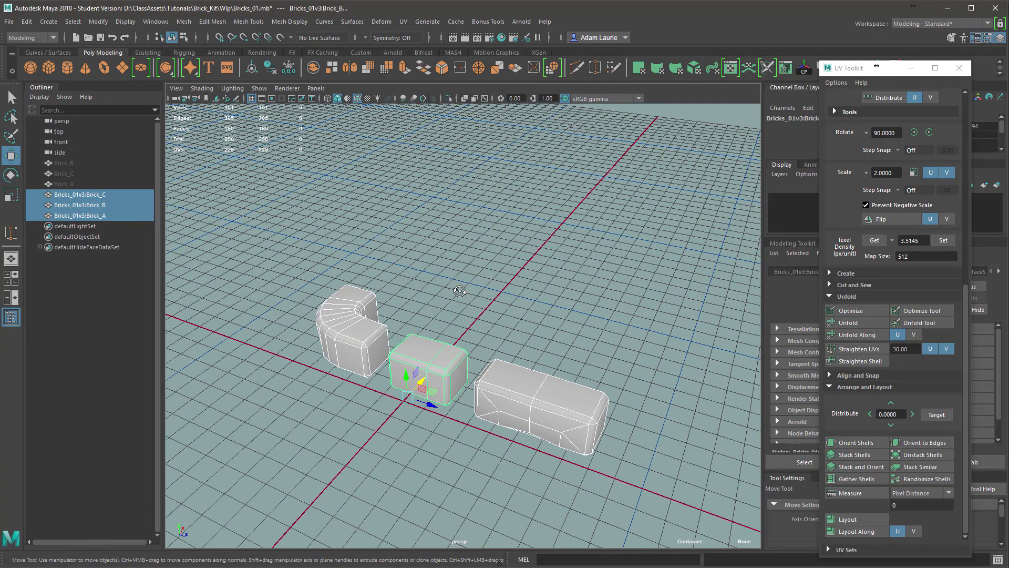